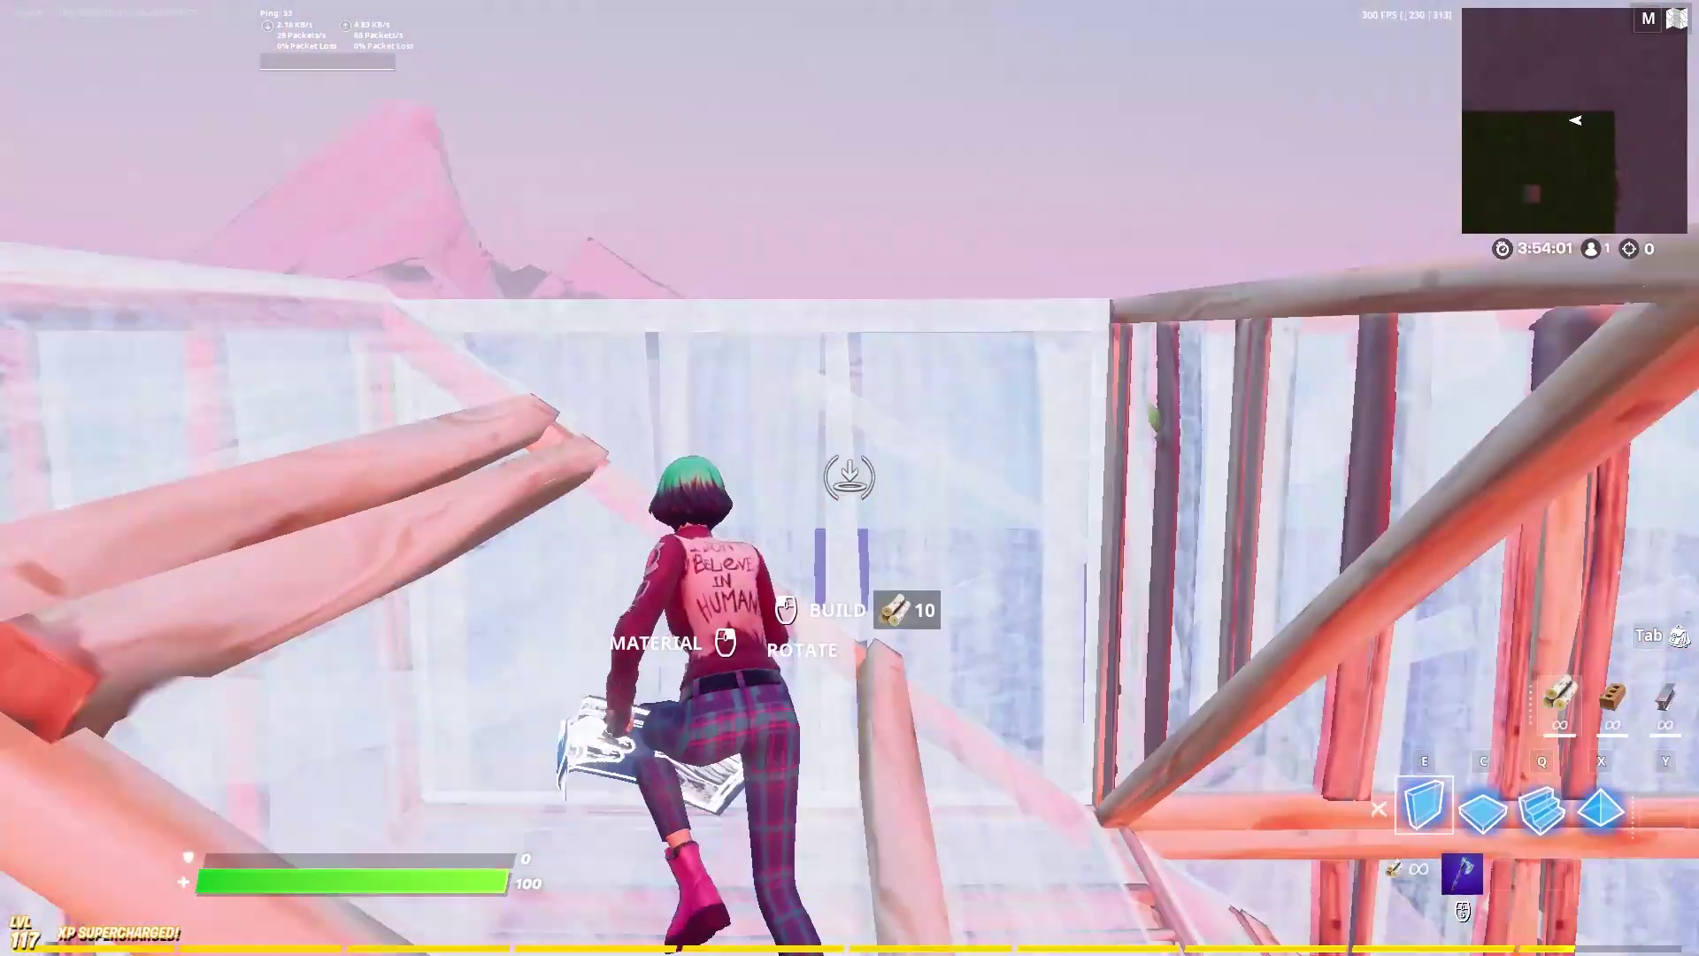
key(q)
click(849, 477)
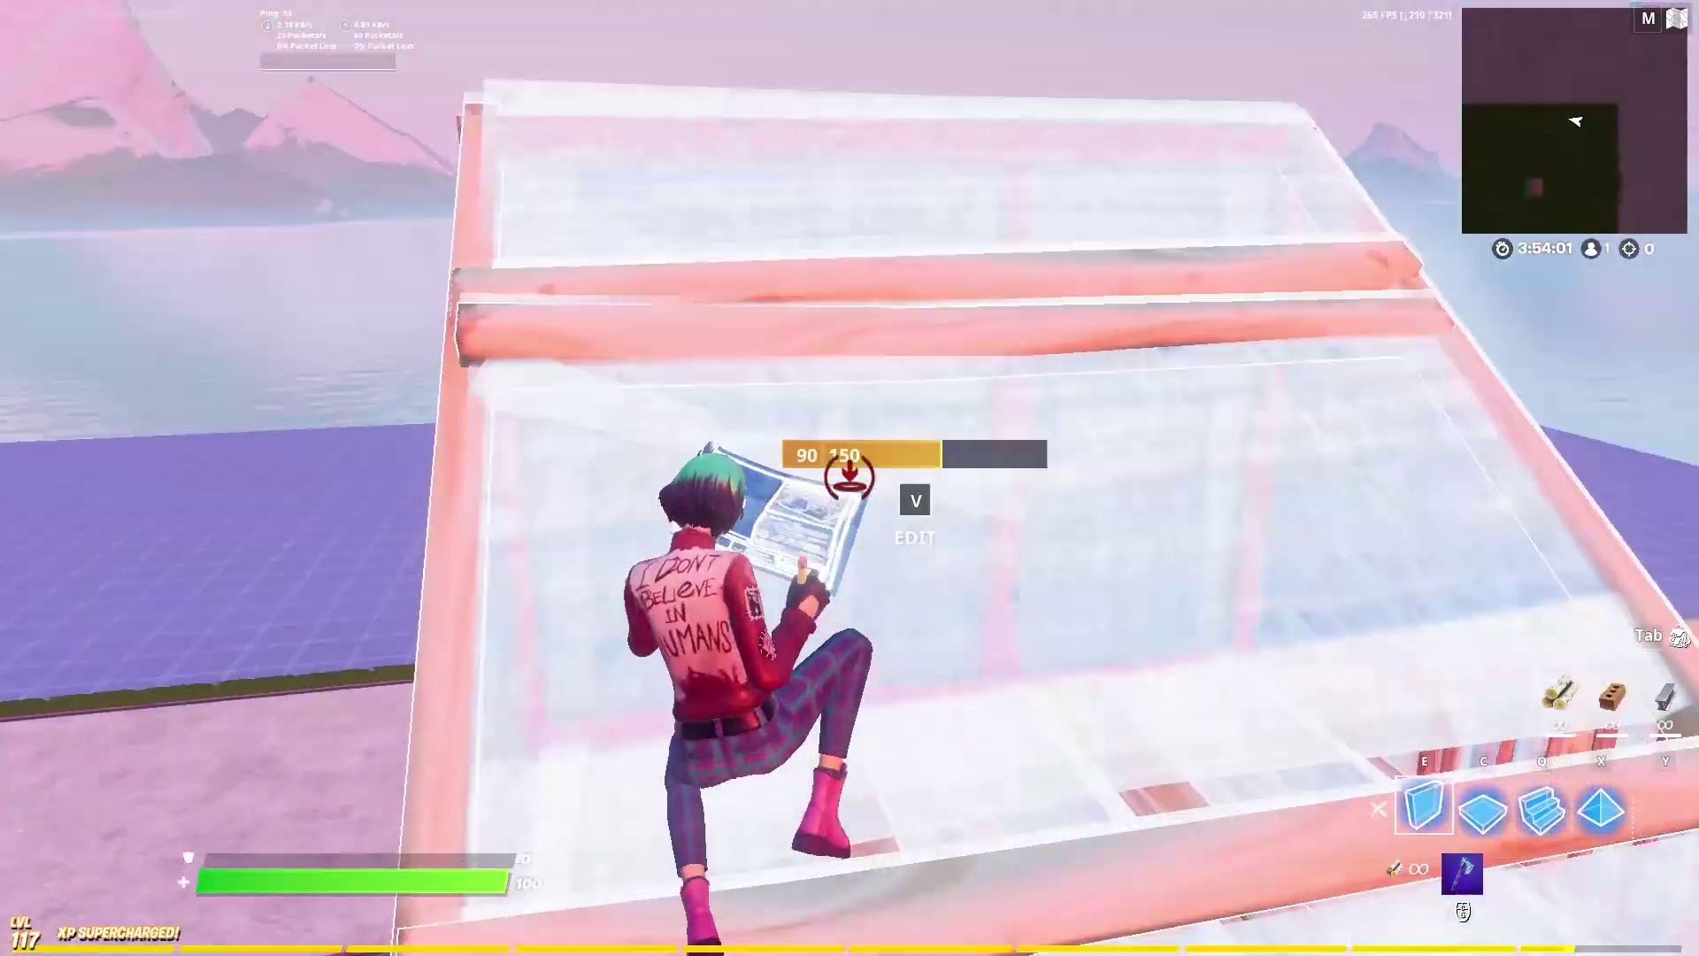
key(c)
click(849, 478)
key(v)
click(850, 478)
key(v)
key(q)
click(849, 478)
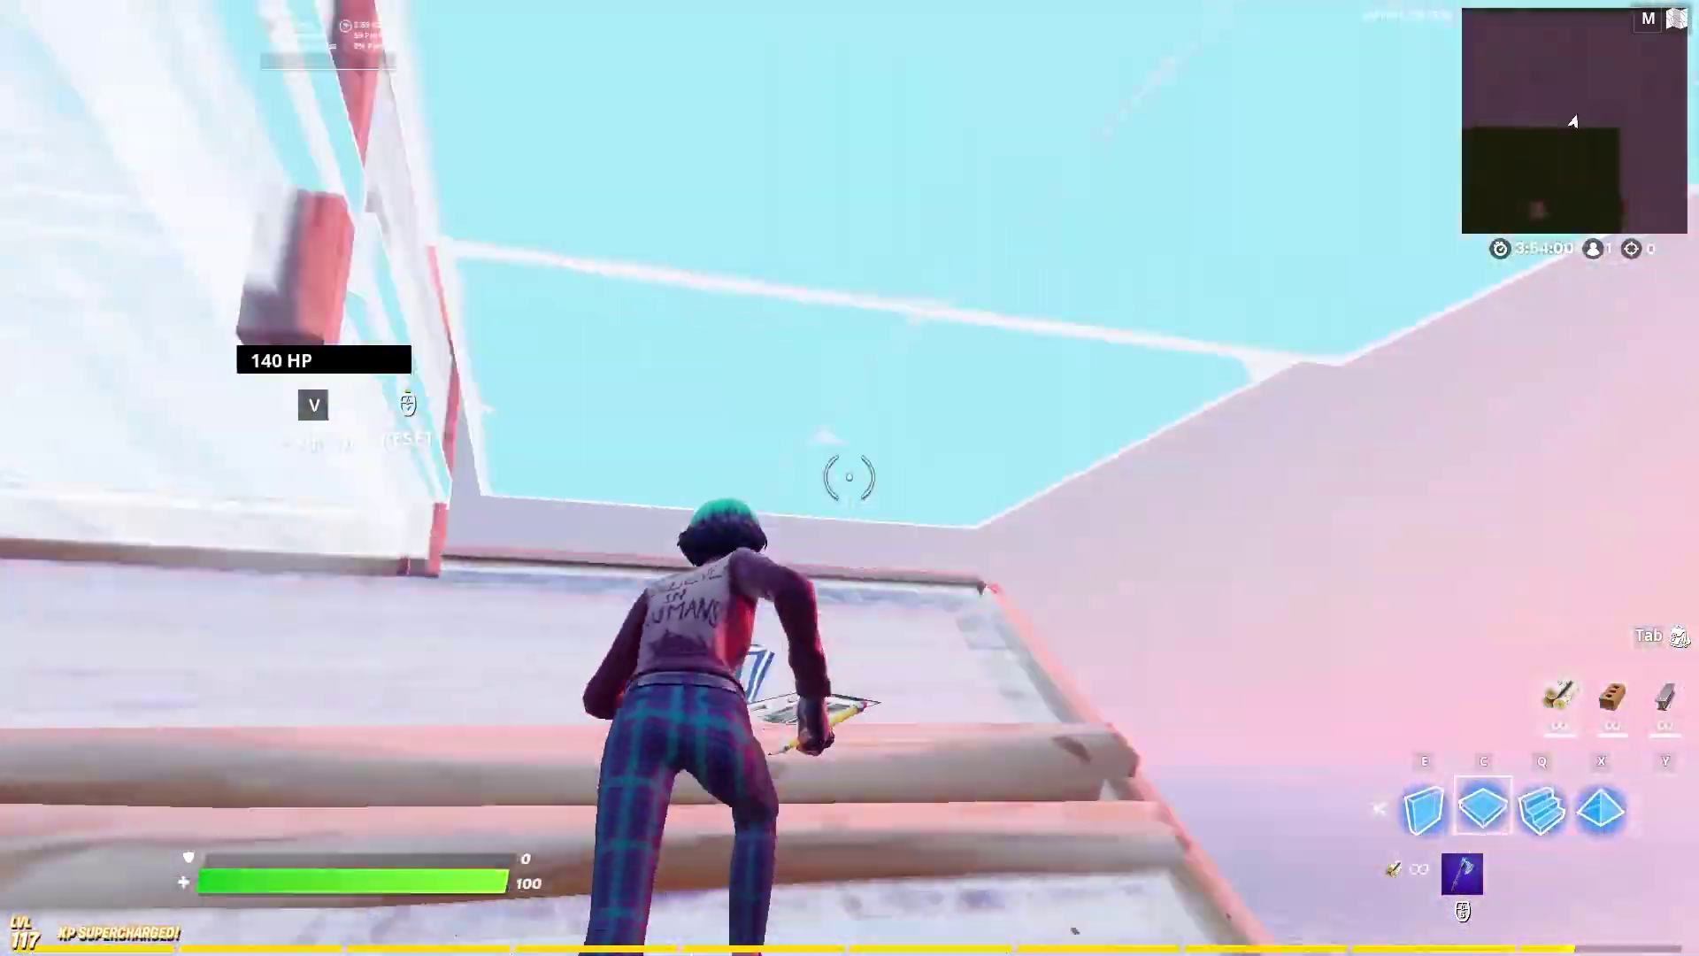
key(e)
click(850, 478)
key(x)
click(850, 478)
key(c)
click(850, 478)
click(850, 478)
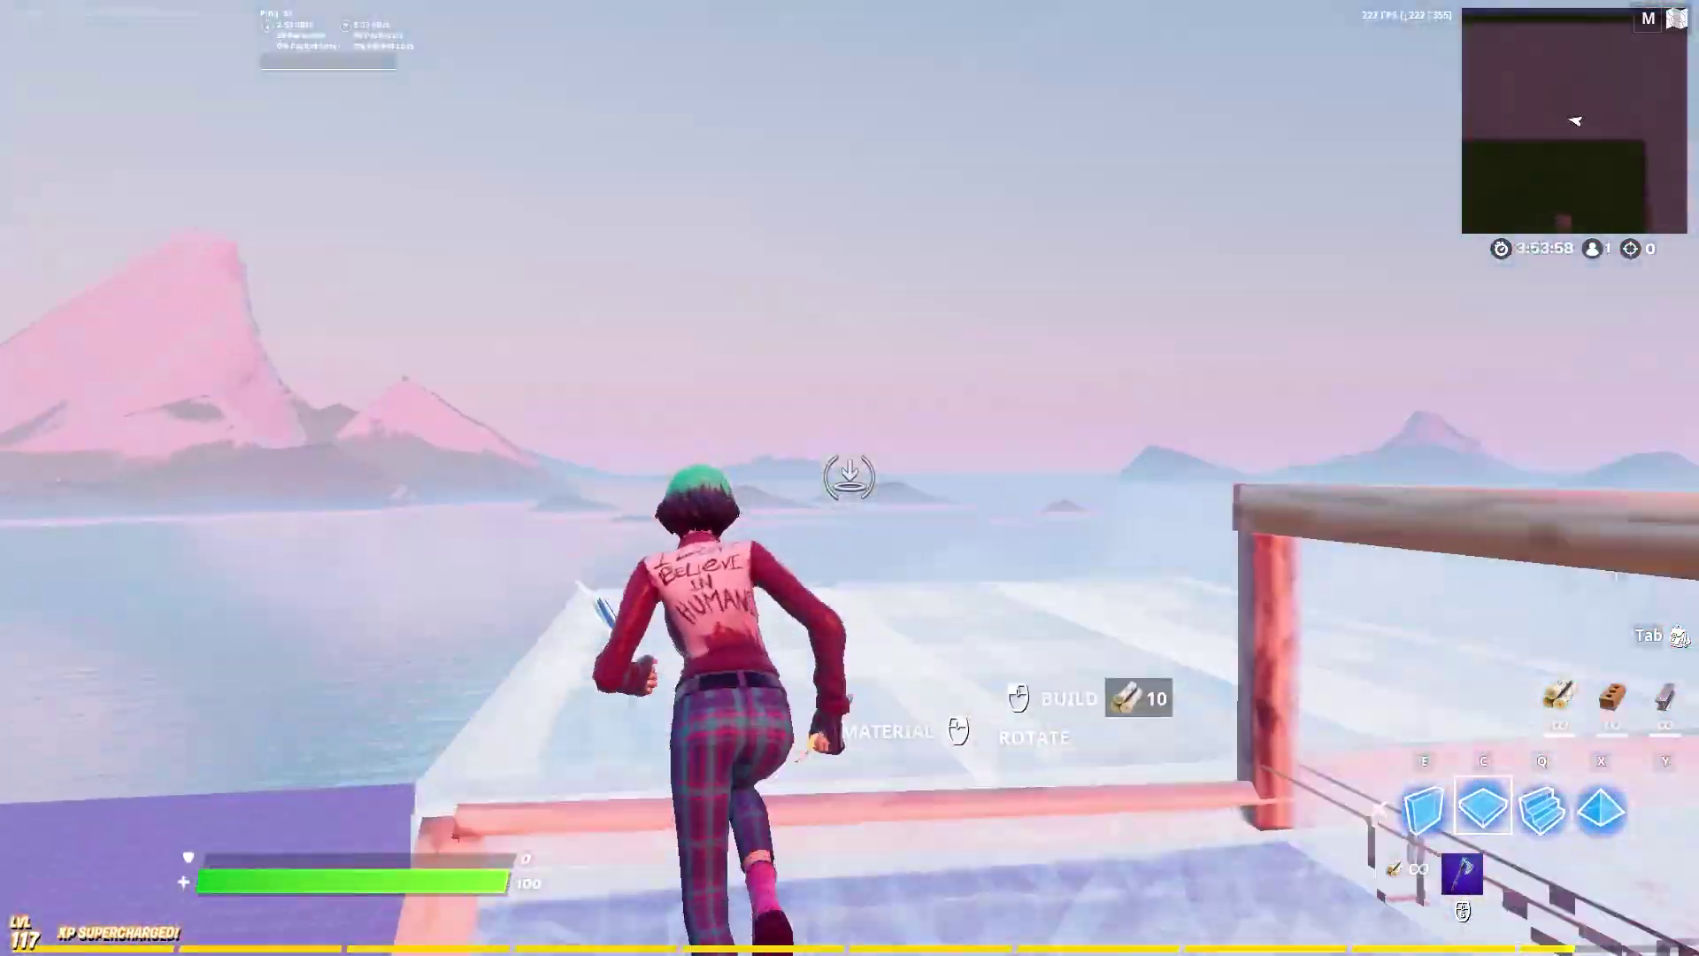
key(e)
click(850, 478)
key(c)
click(849, 478)
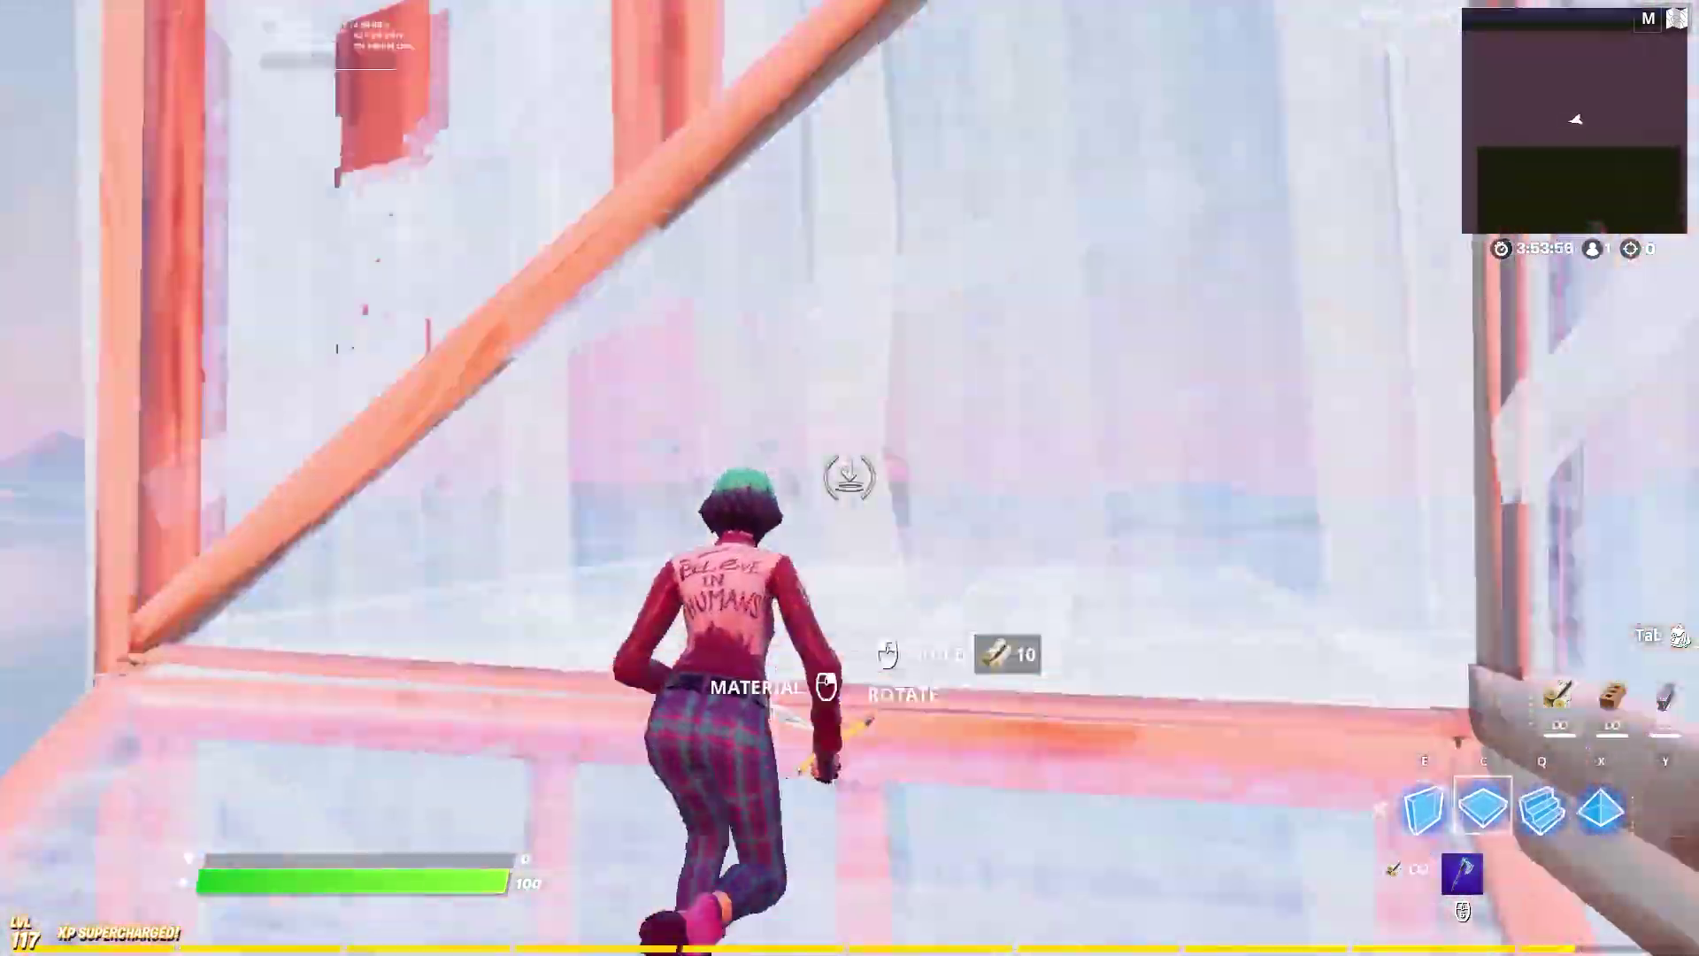
key(v)
click(849, 478)
key(v)
click(850, 478)
key(v)
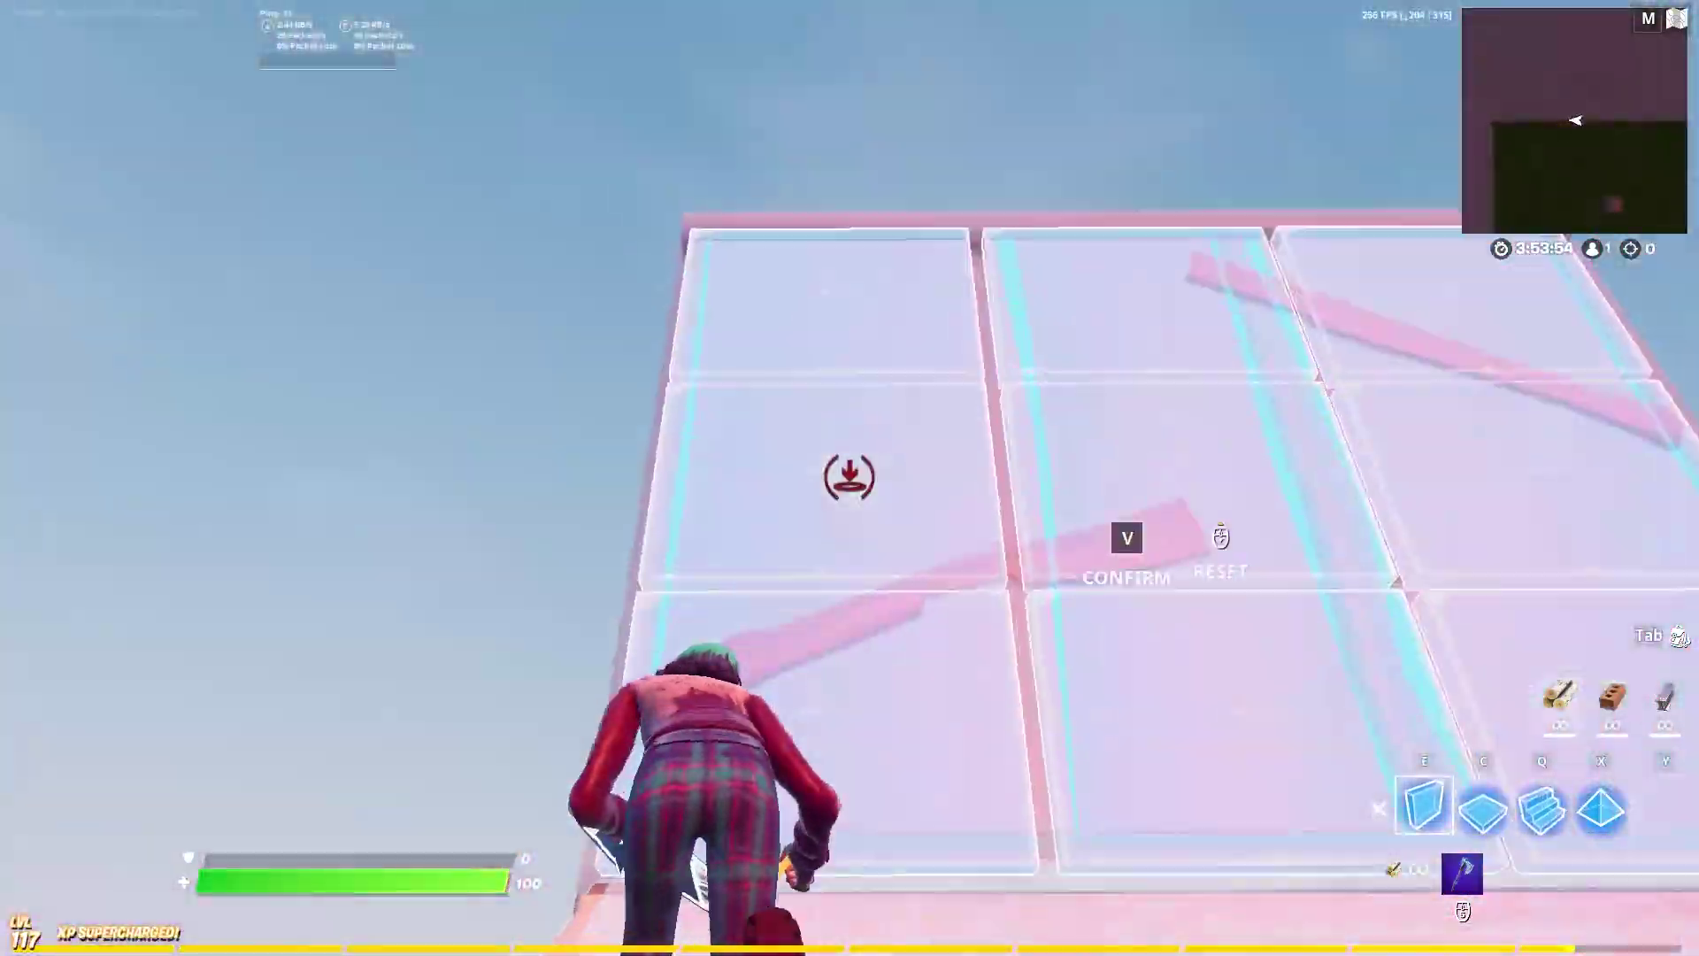
click(850, 477)
key(v)
click(850, 478)
click(850, 478)
key(e)
click(850, 478)
key(v)
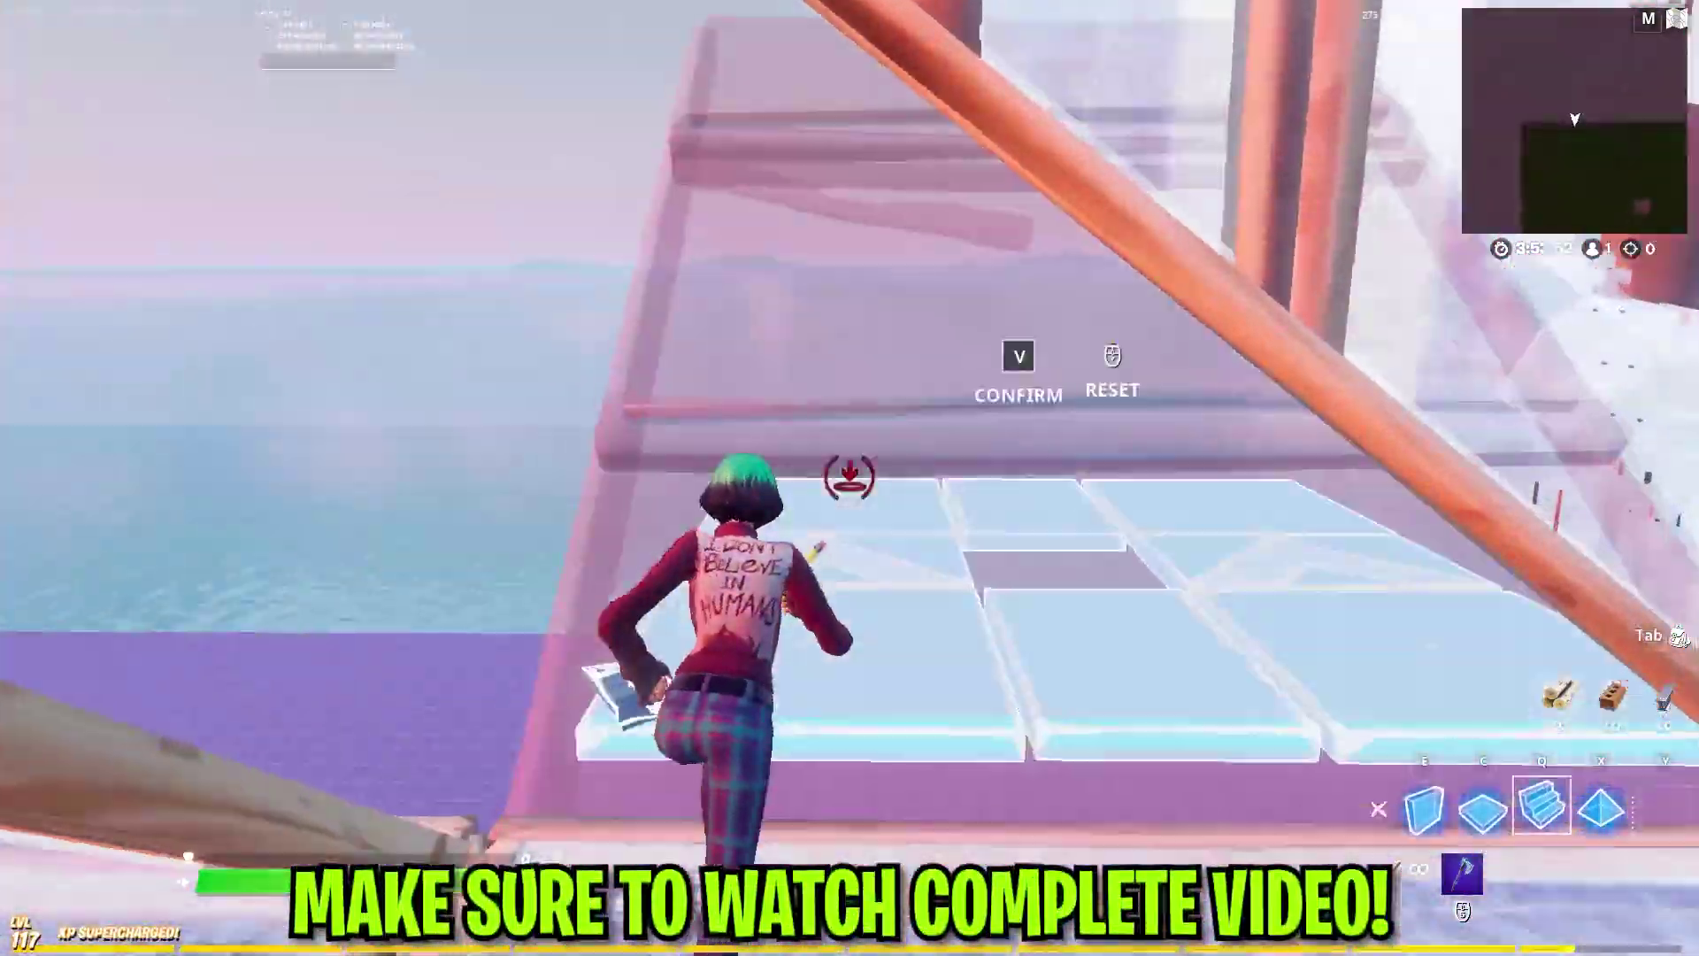
click(849, 477)
key(v)
click(849, 478)
key(c)
key(e)
click(849, 478)
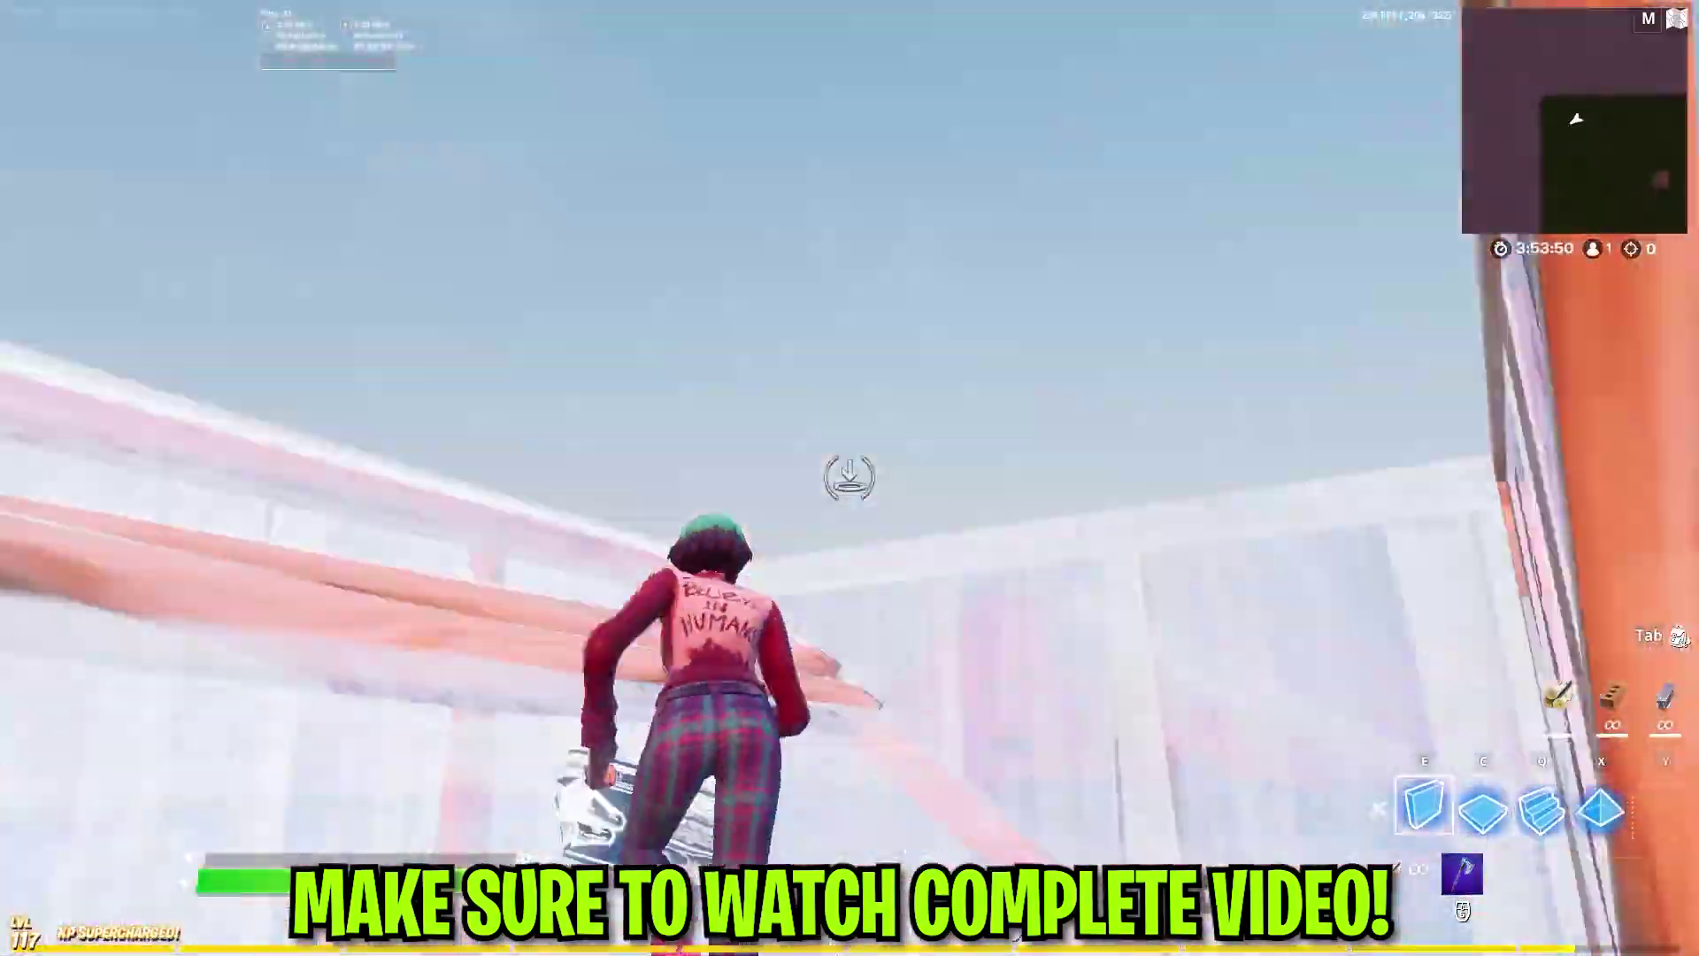
key(q)
click(849, 477)
key(x)
click(849, 478)
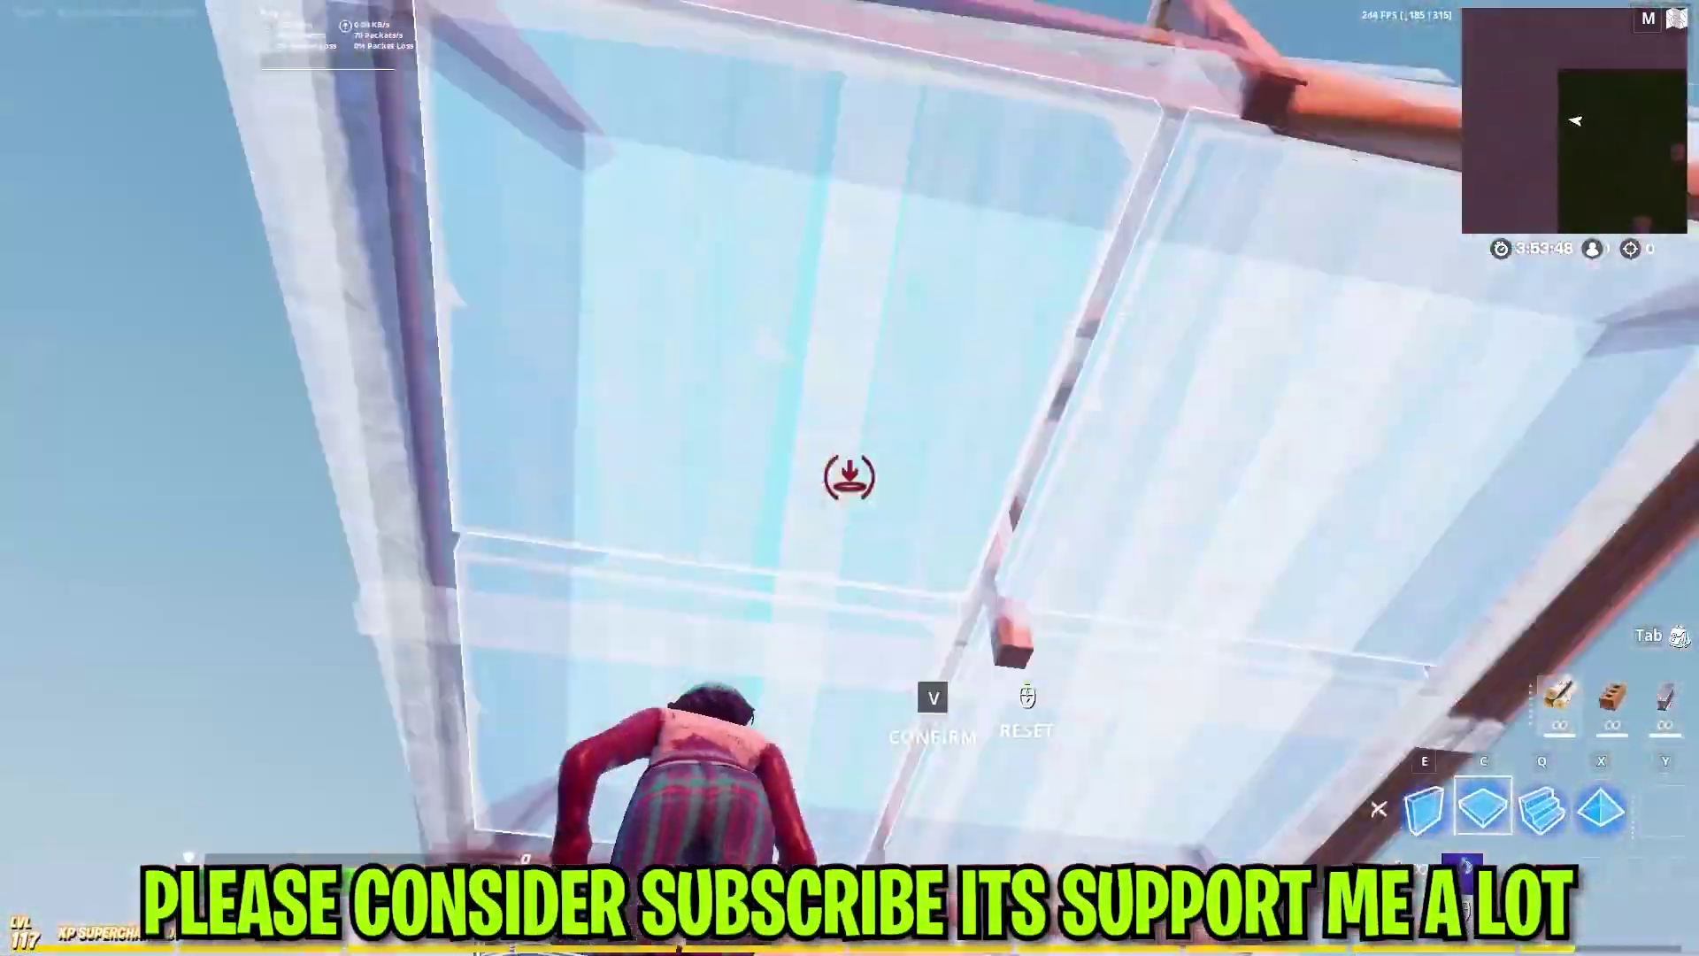
key(c)
key(e)
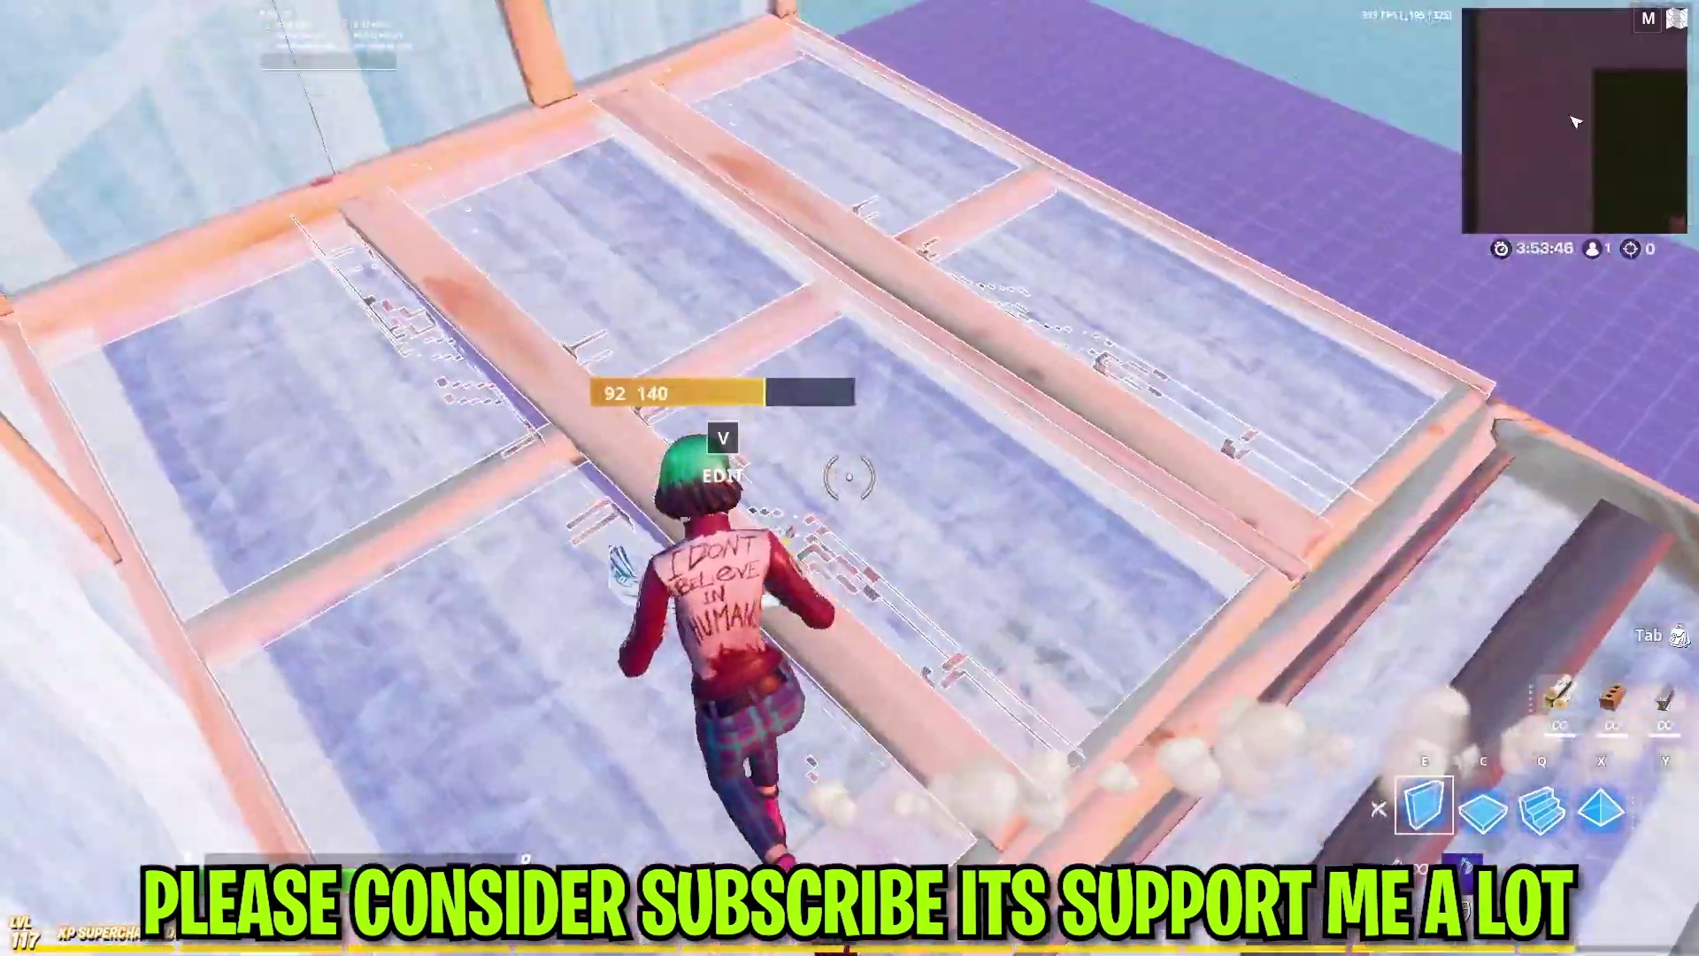
click(849, 478)
key(c)
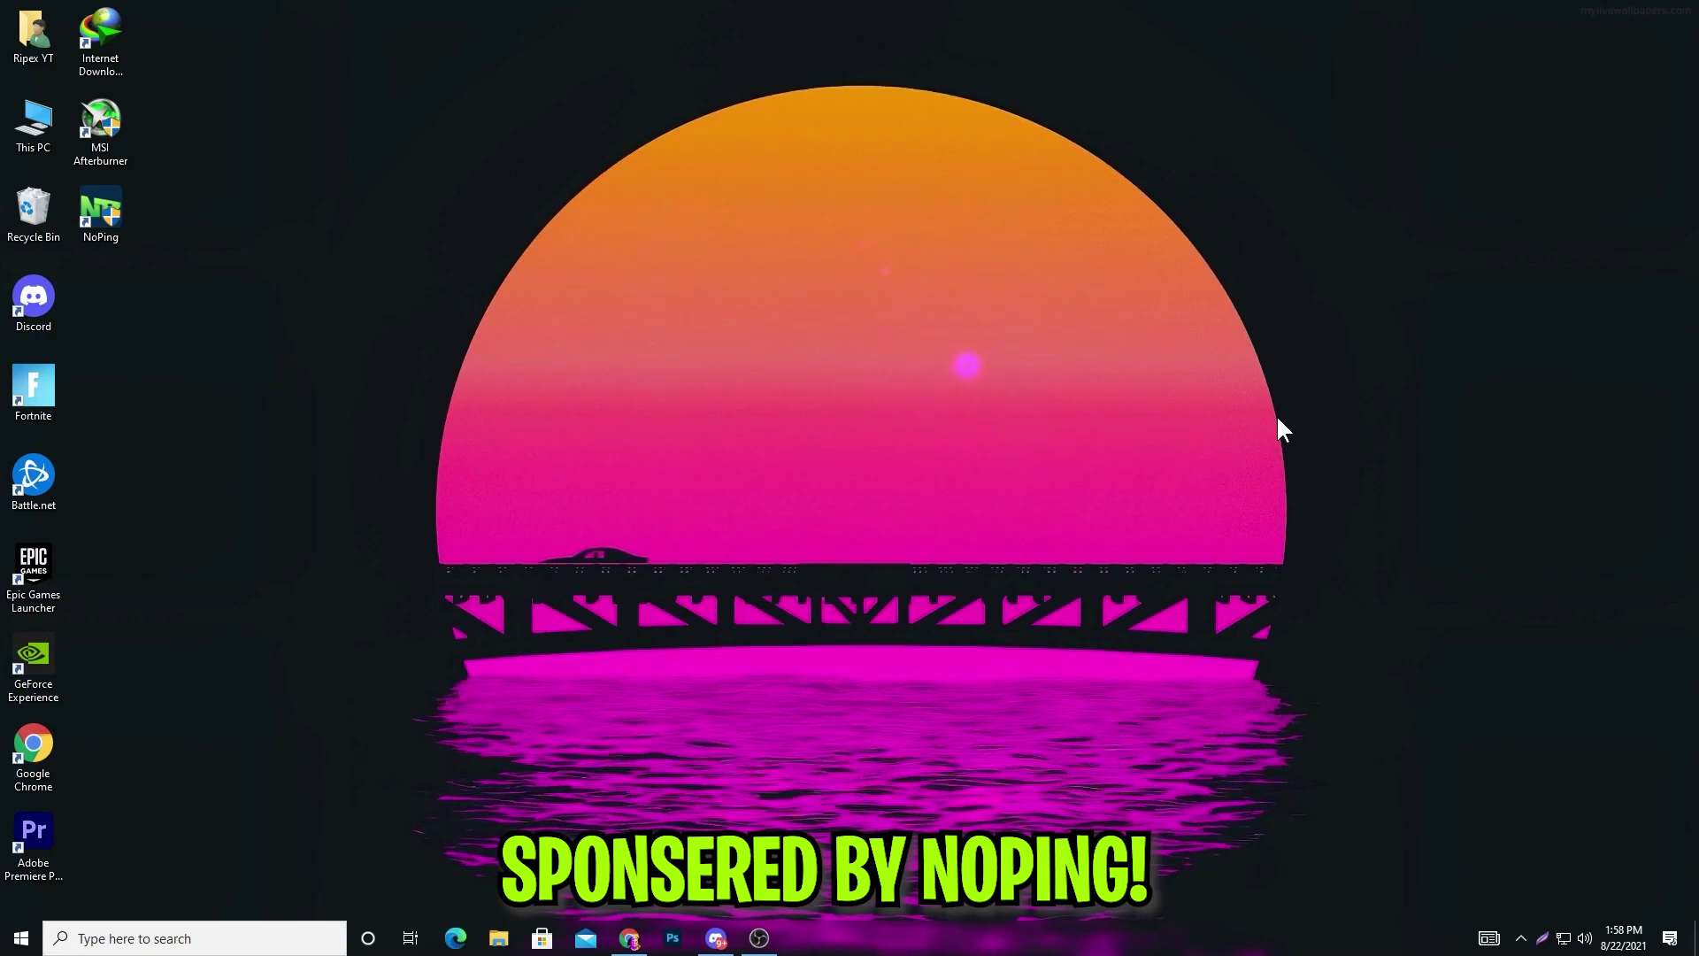
Step: Switch to Chrome, view the NoPing article down to its download link section, and minimize the browser
click(645, 942)
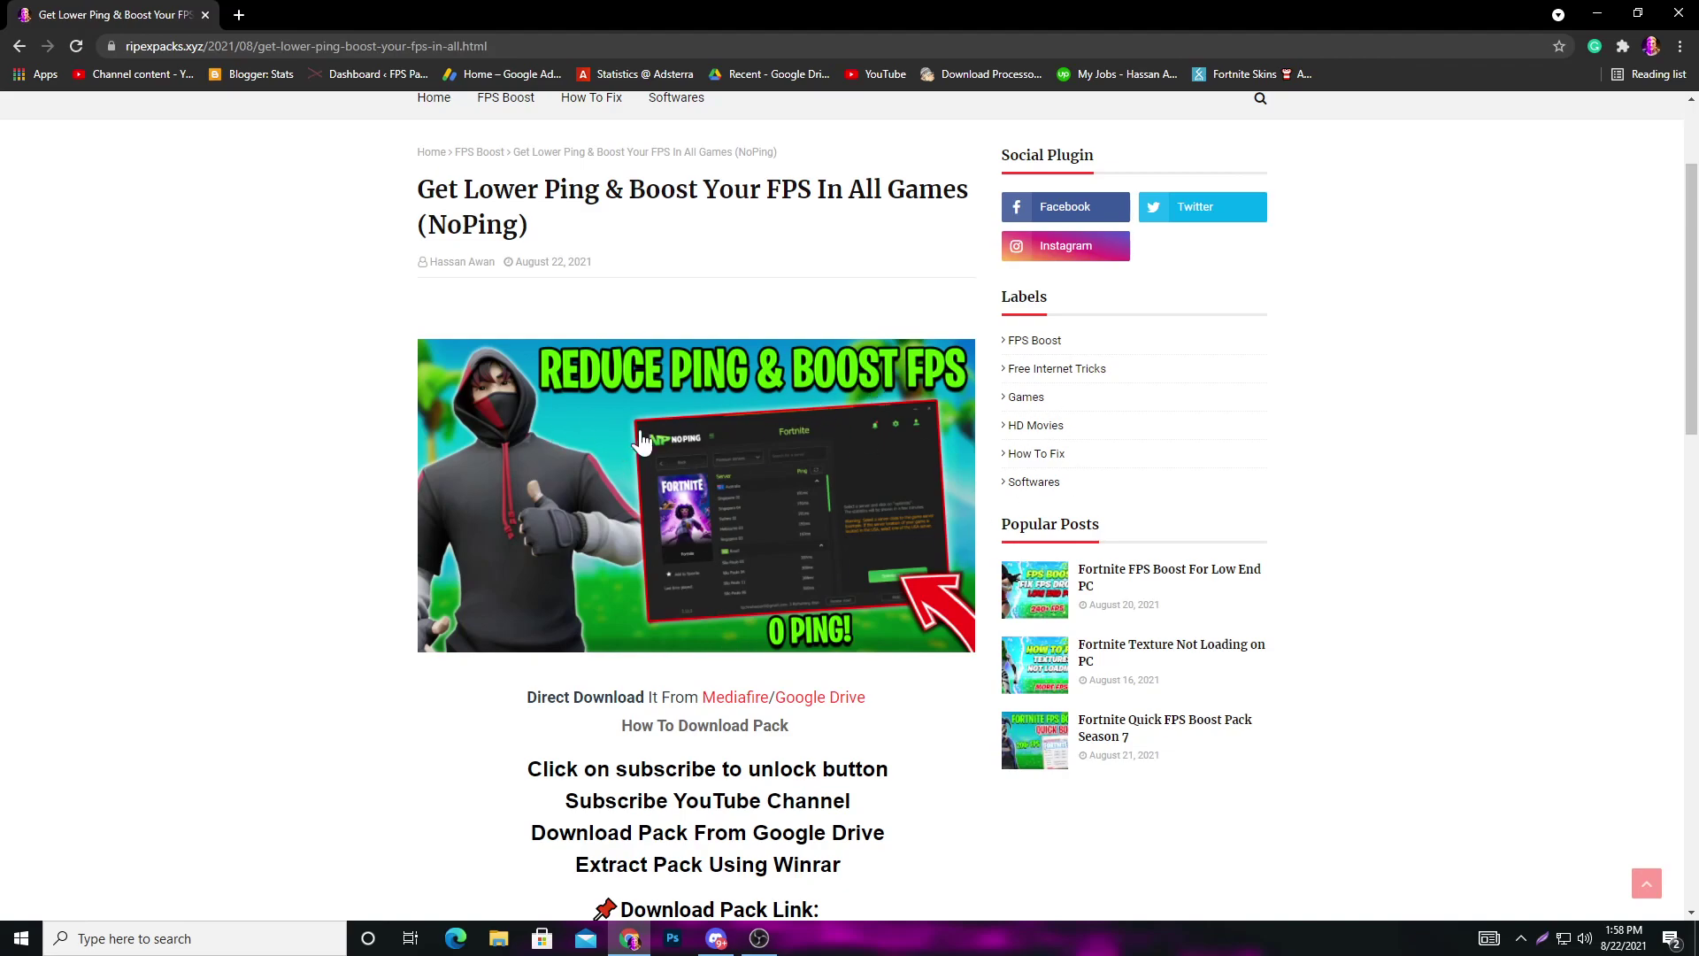
scroll(641, 440, down, 5)
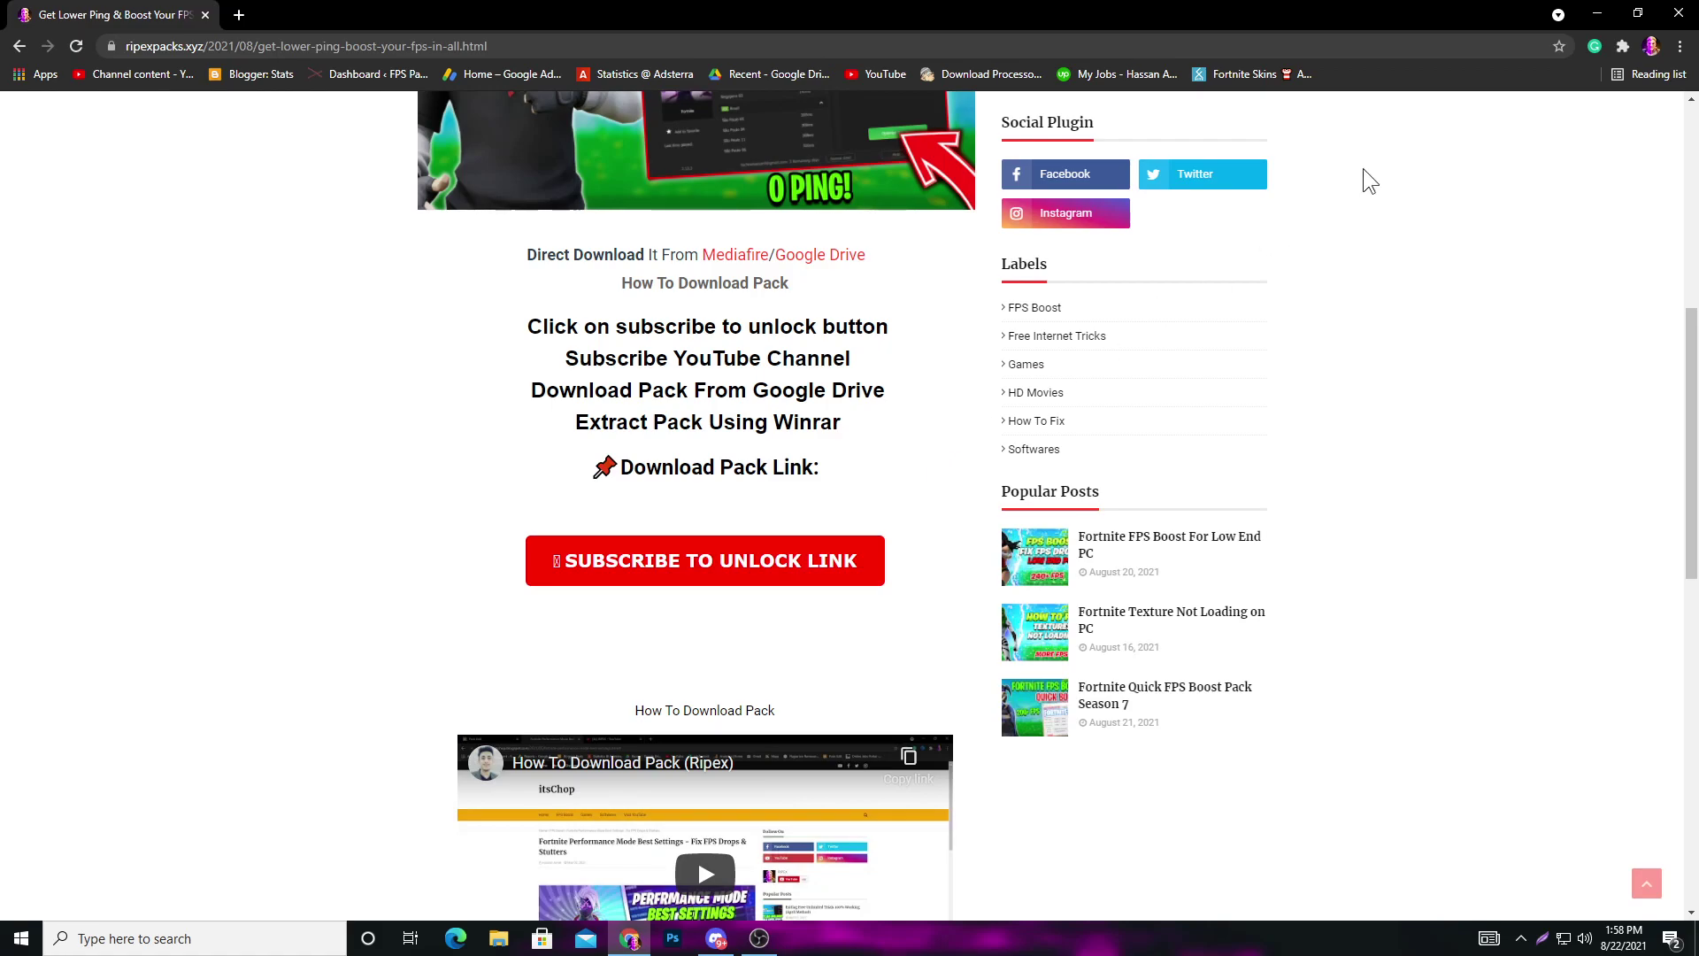
click(1597, 14)
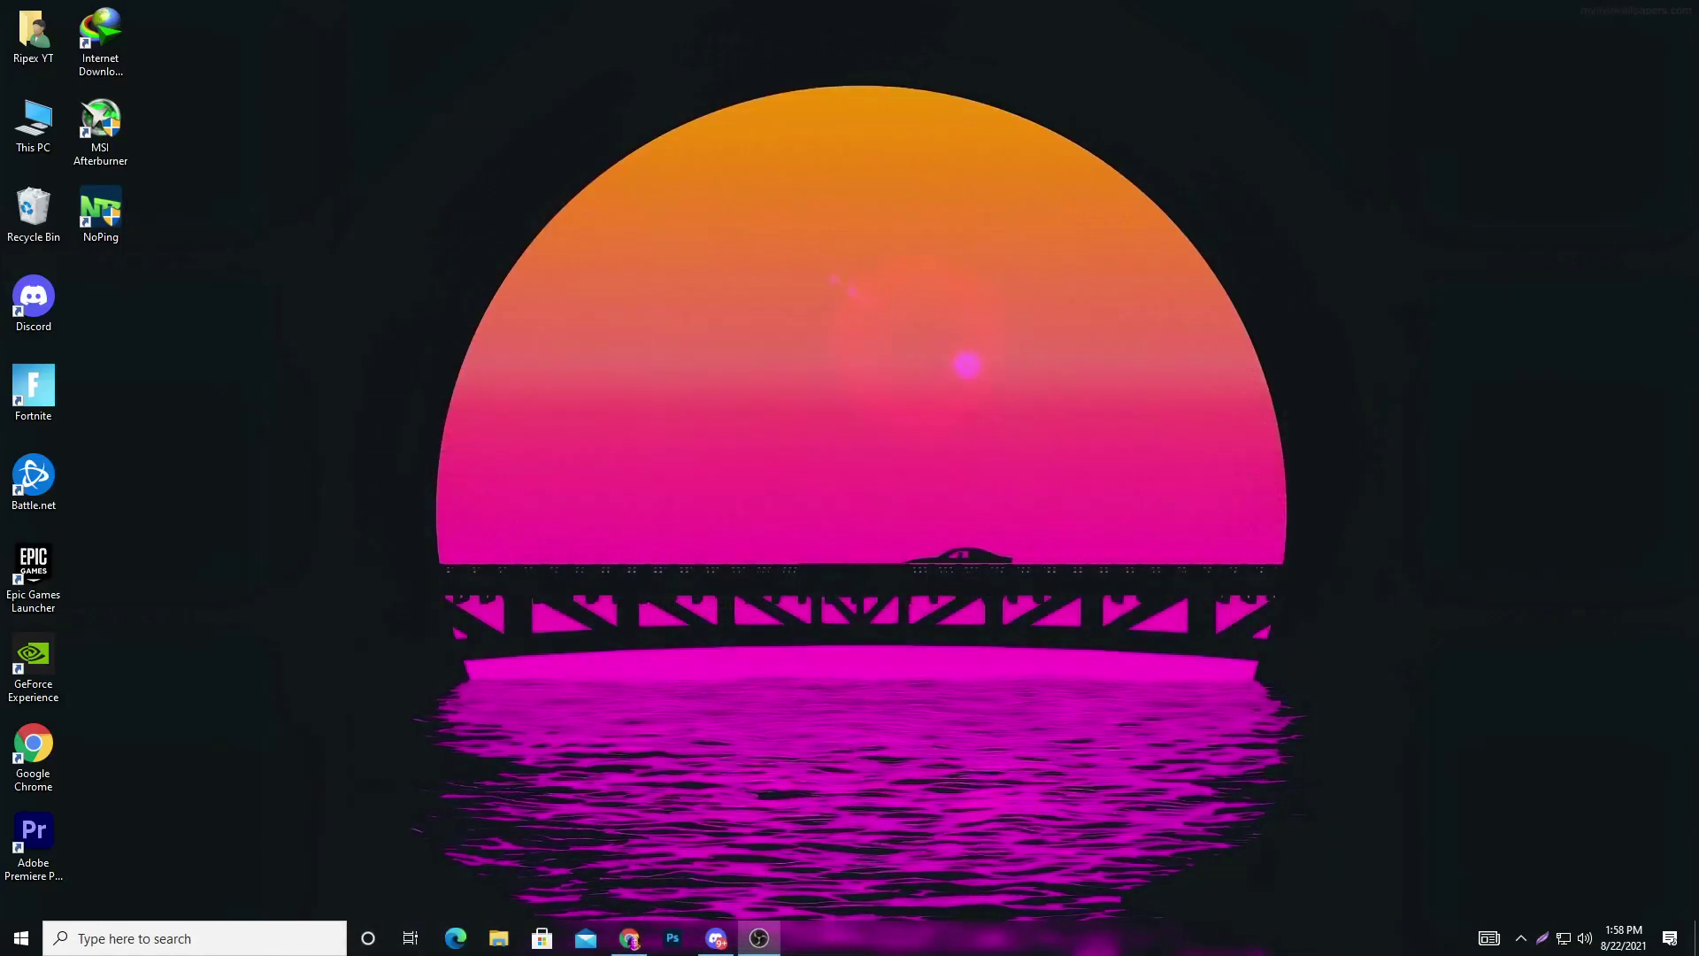
Step: Place the NoPing Software archive on the desktop and extract its NoPing Software folder there
drag(1698, 124, 910, 124)
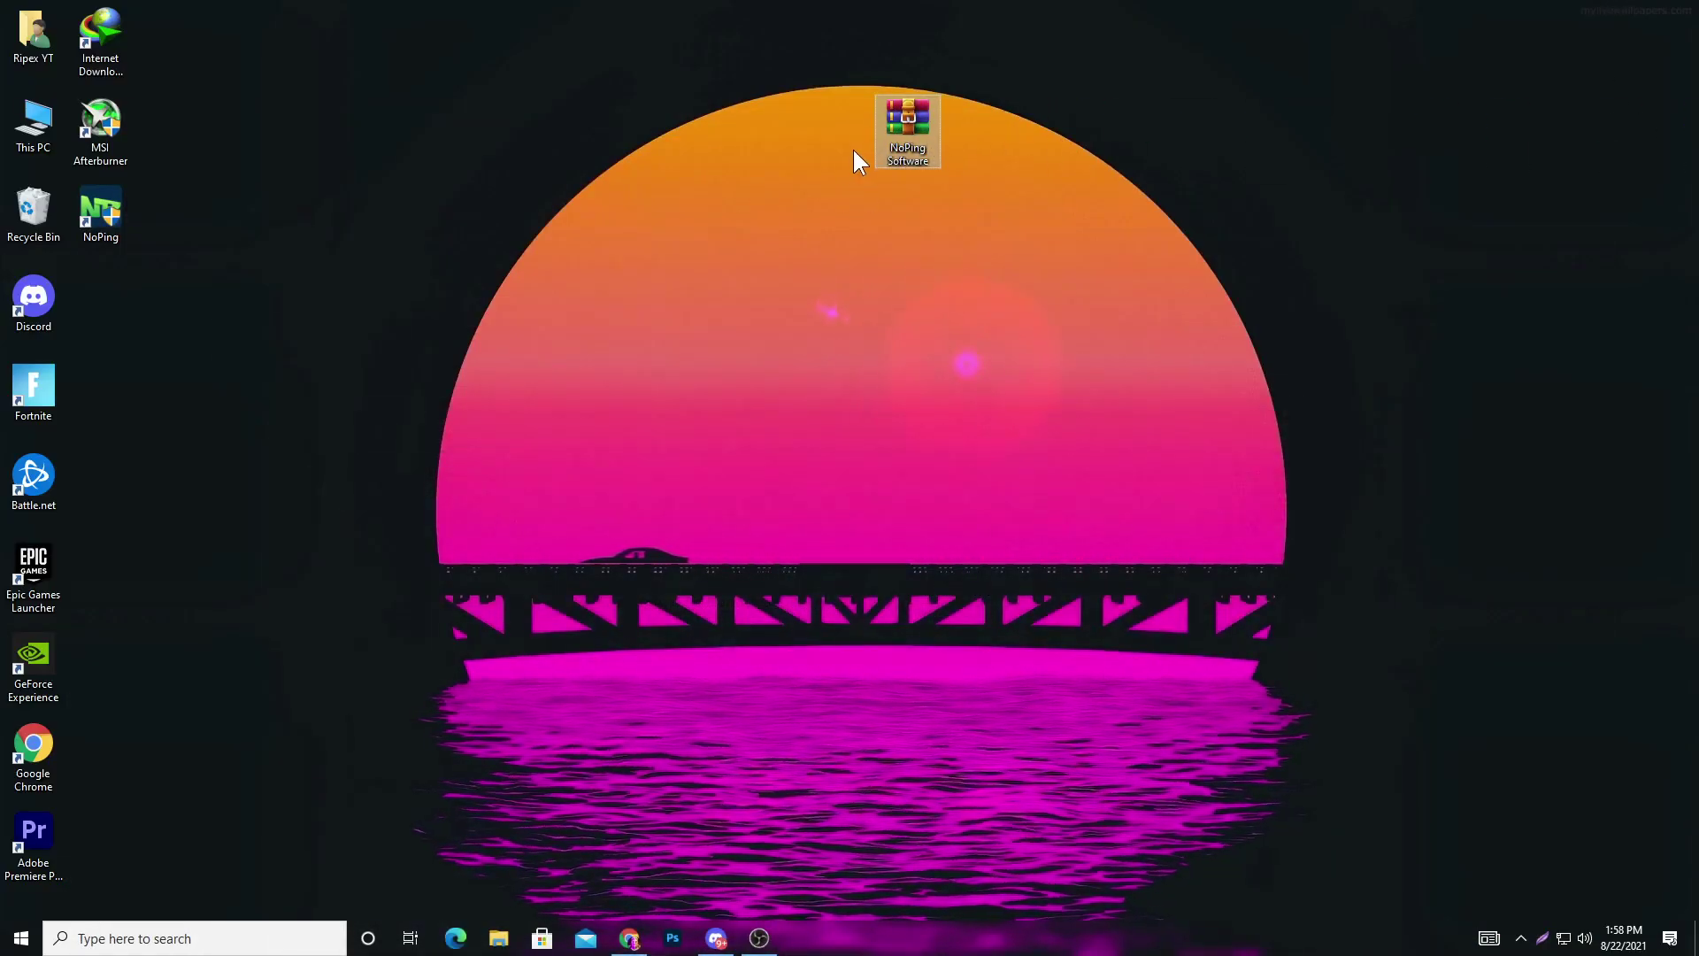
double_click(906, 119)
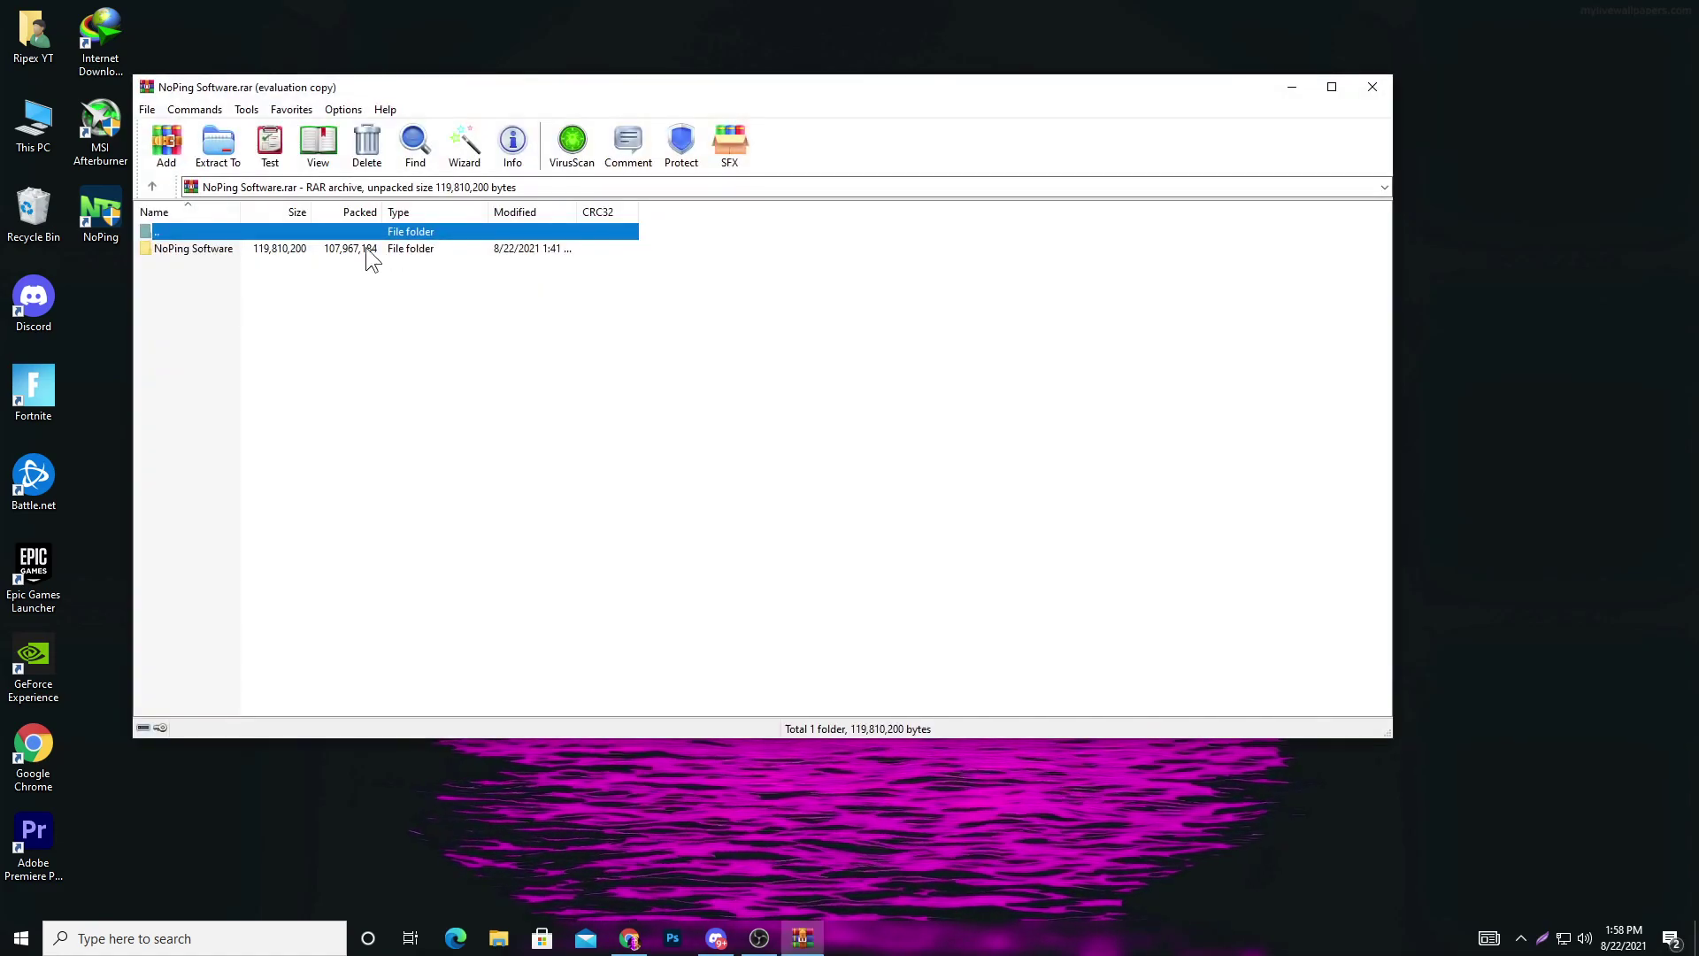
drag(238, 249, 1474, 262)
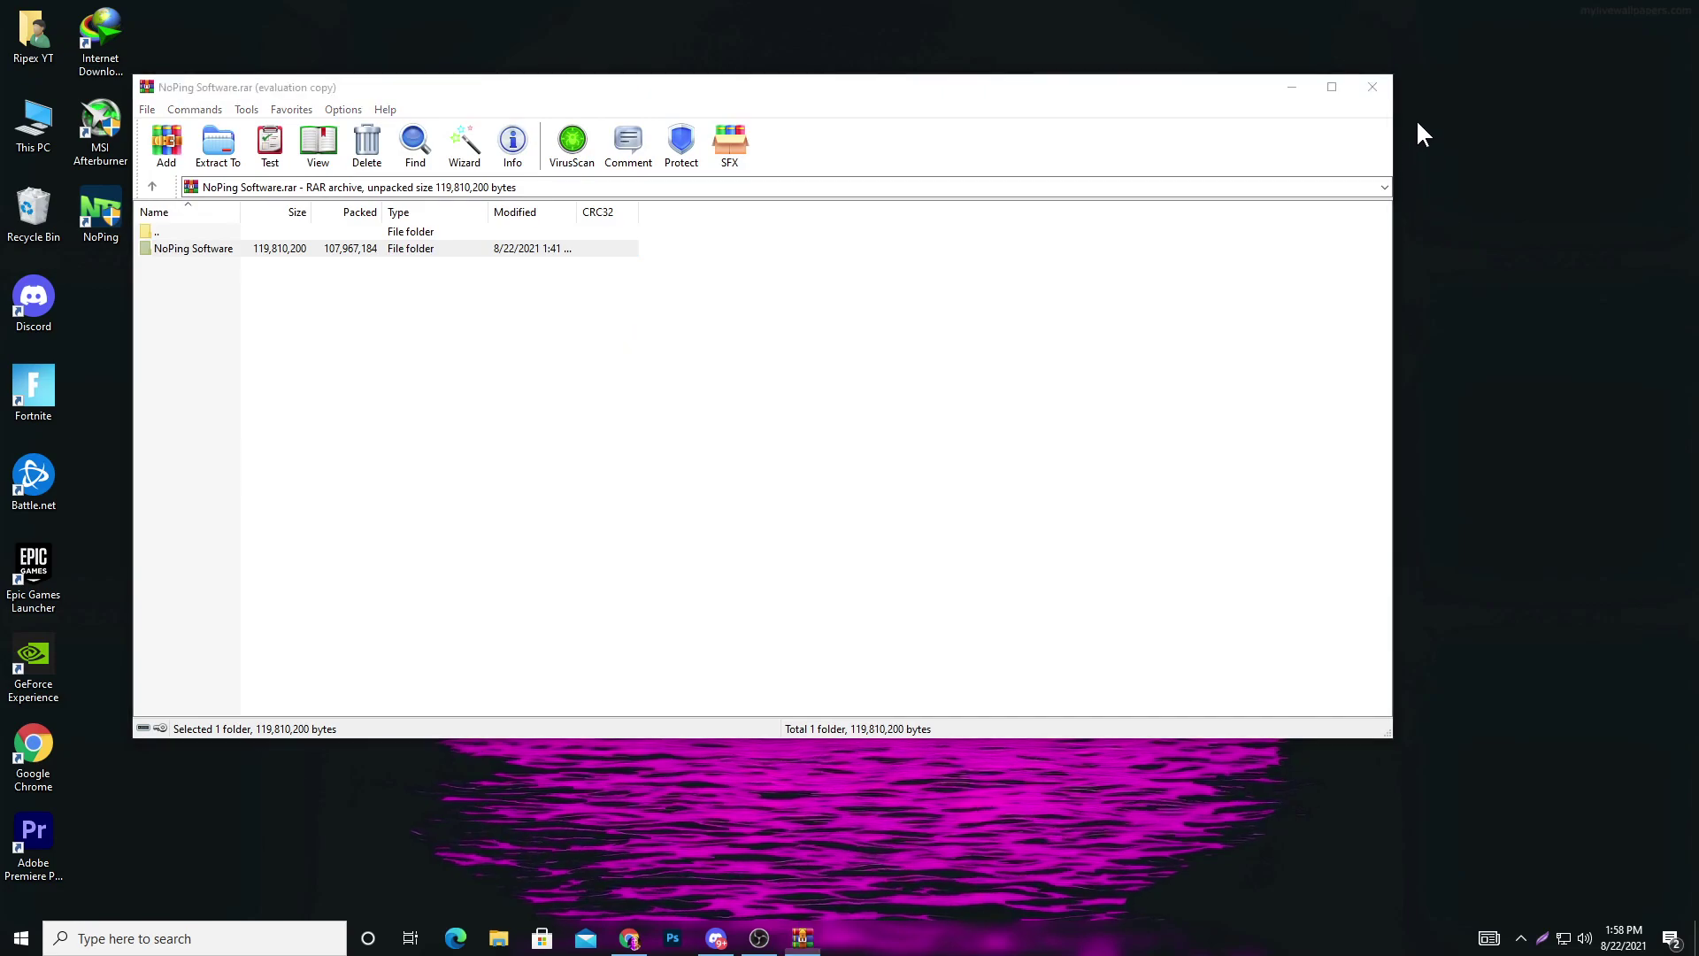
click(1372, 88)
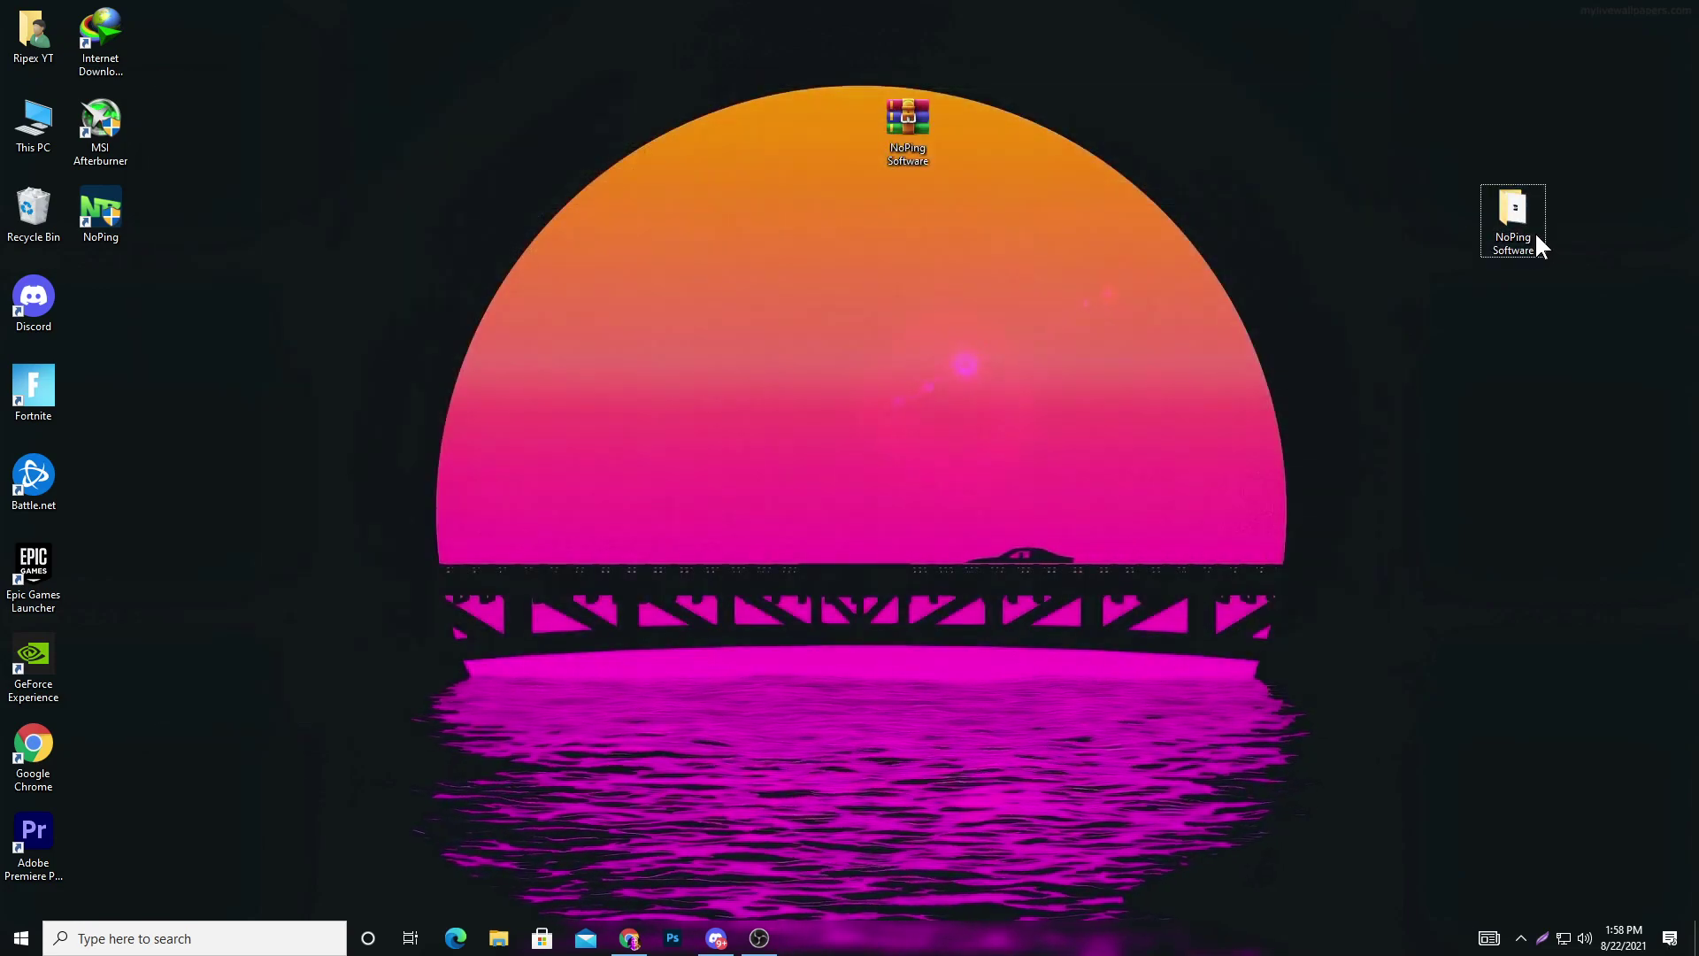
Step: Look at the NoPingSetup installer in the extracted NoPing Software folder and close the folder
double_click(1511, 216)
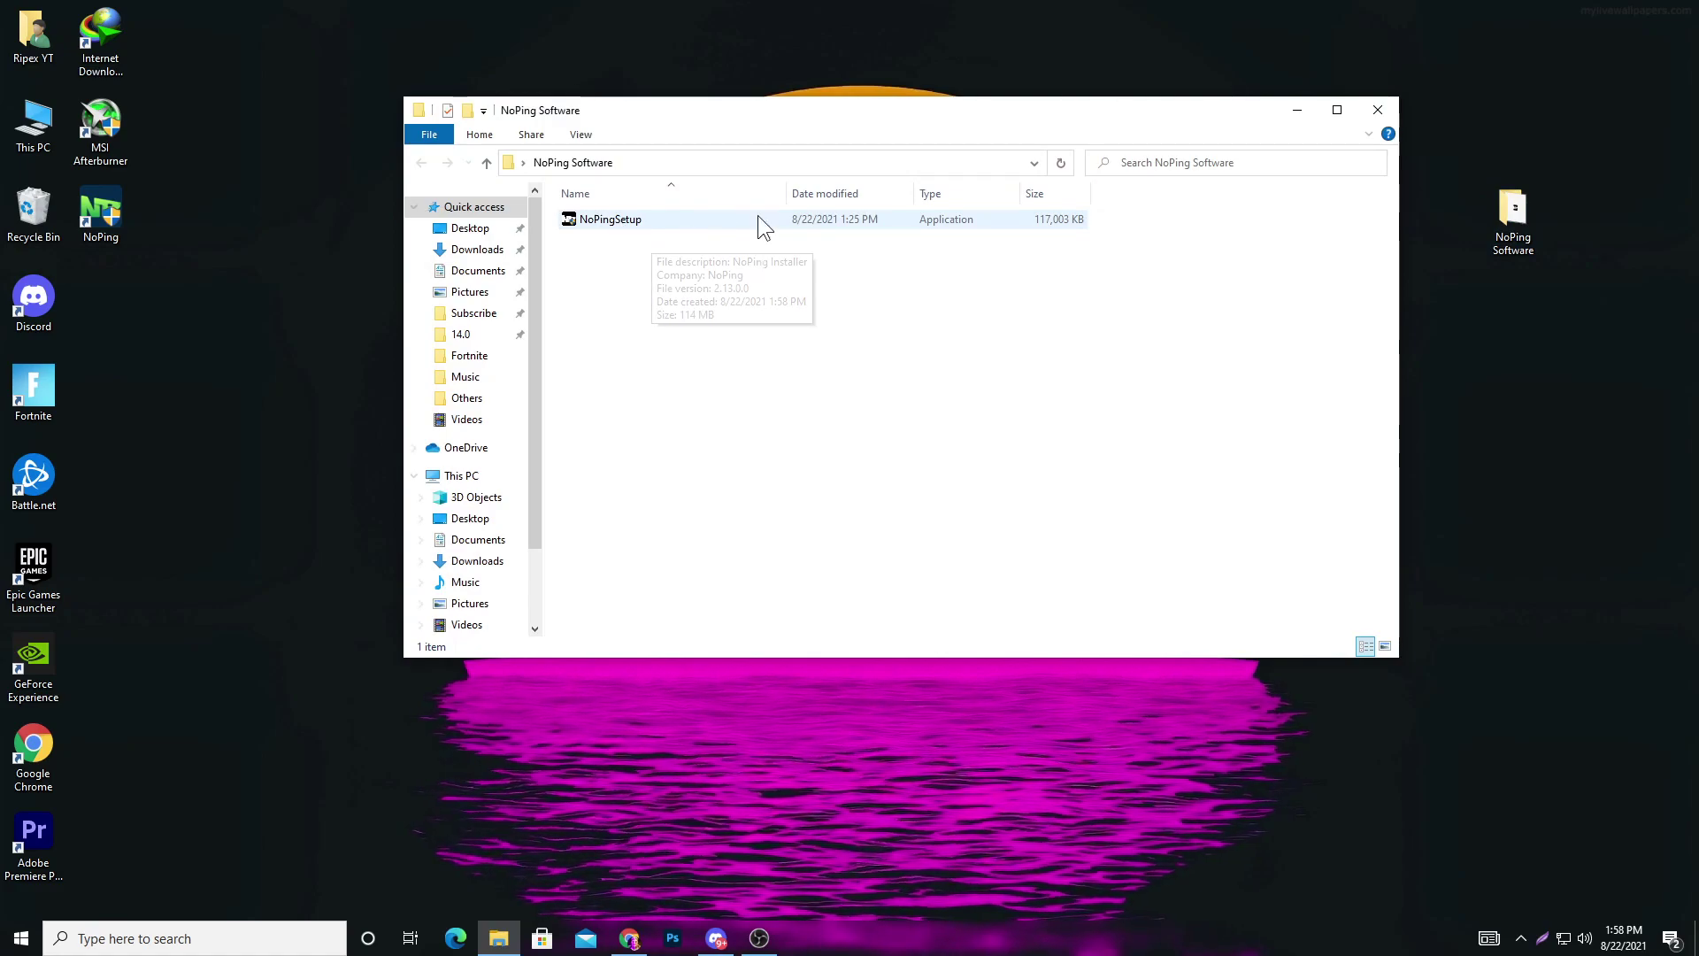
click(681, 226)
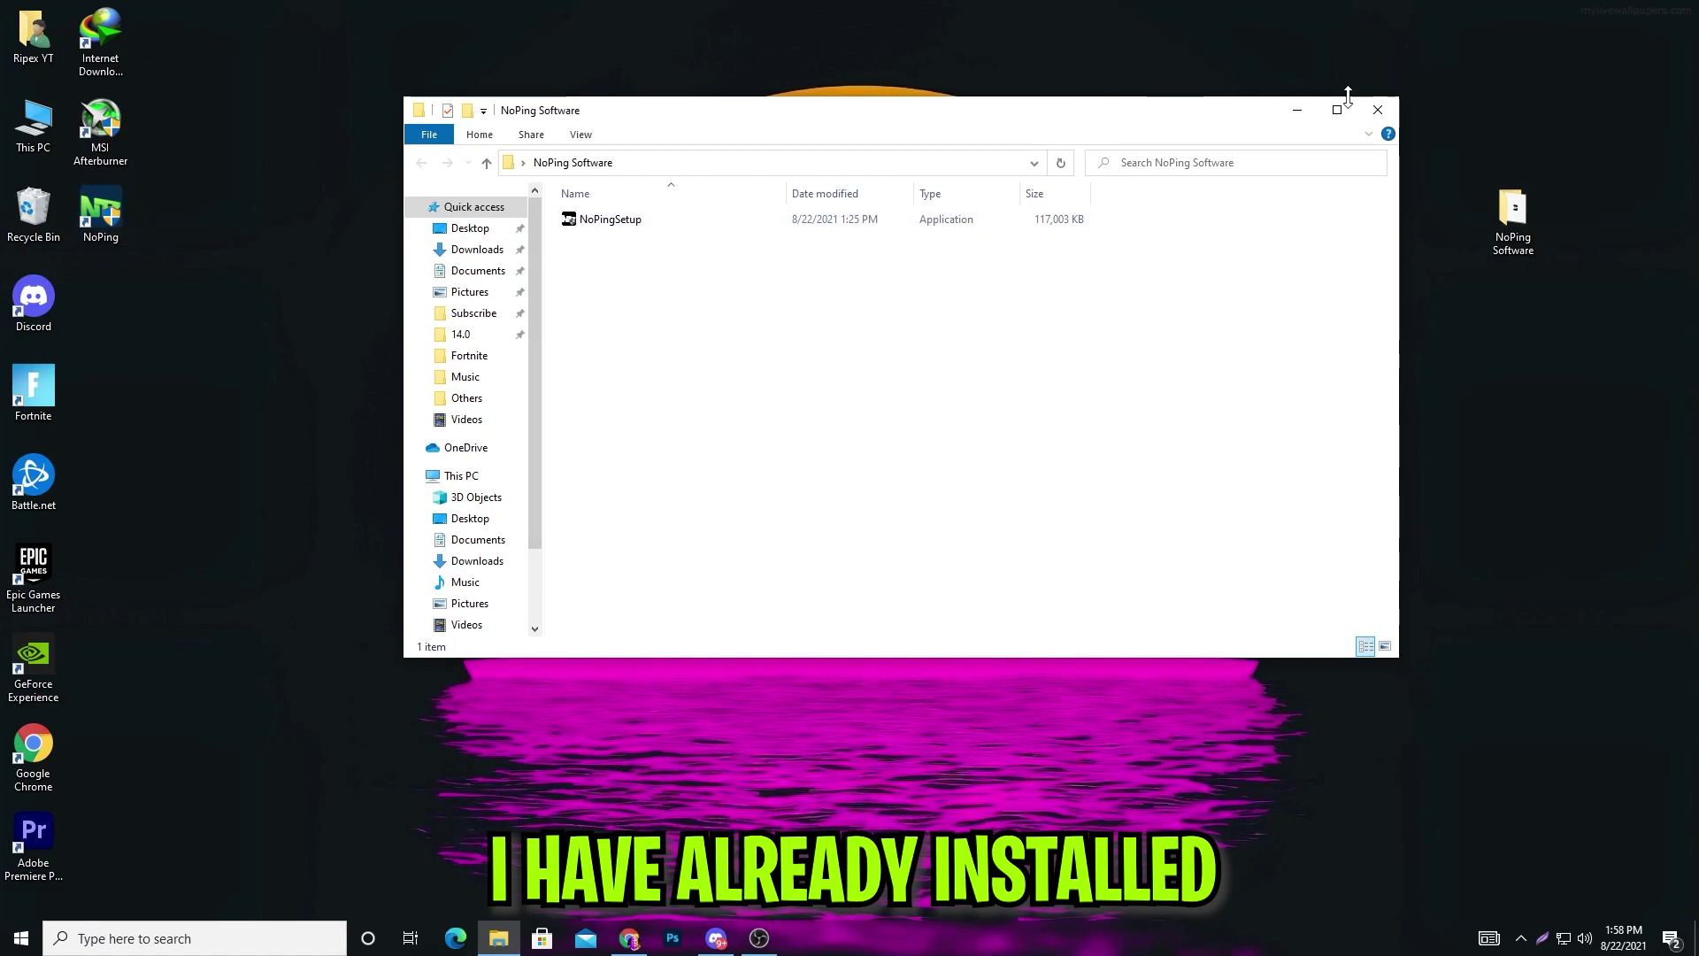
click(1391, 108)
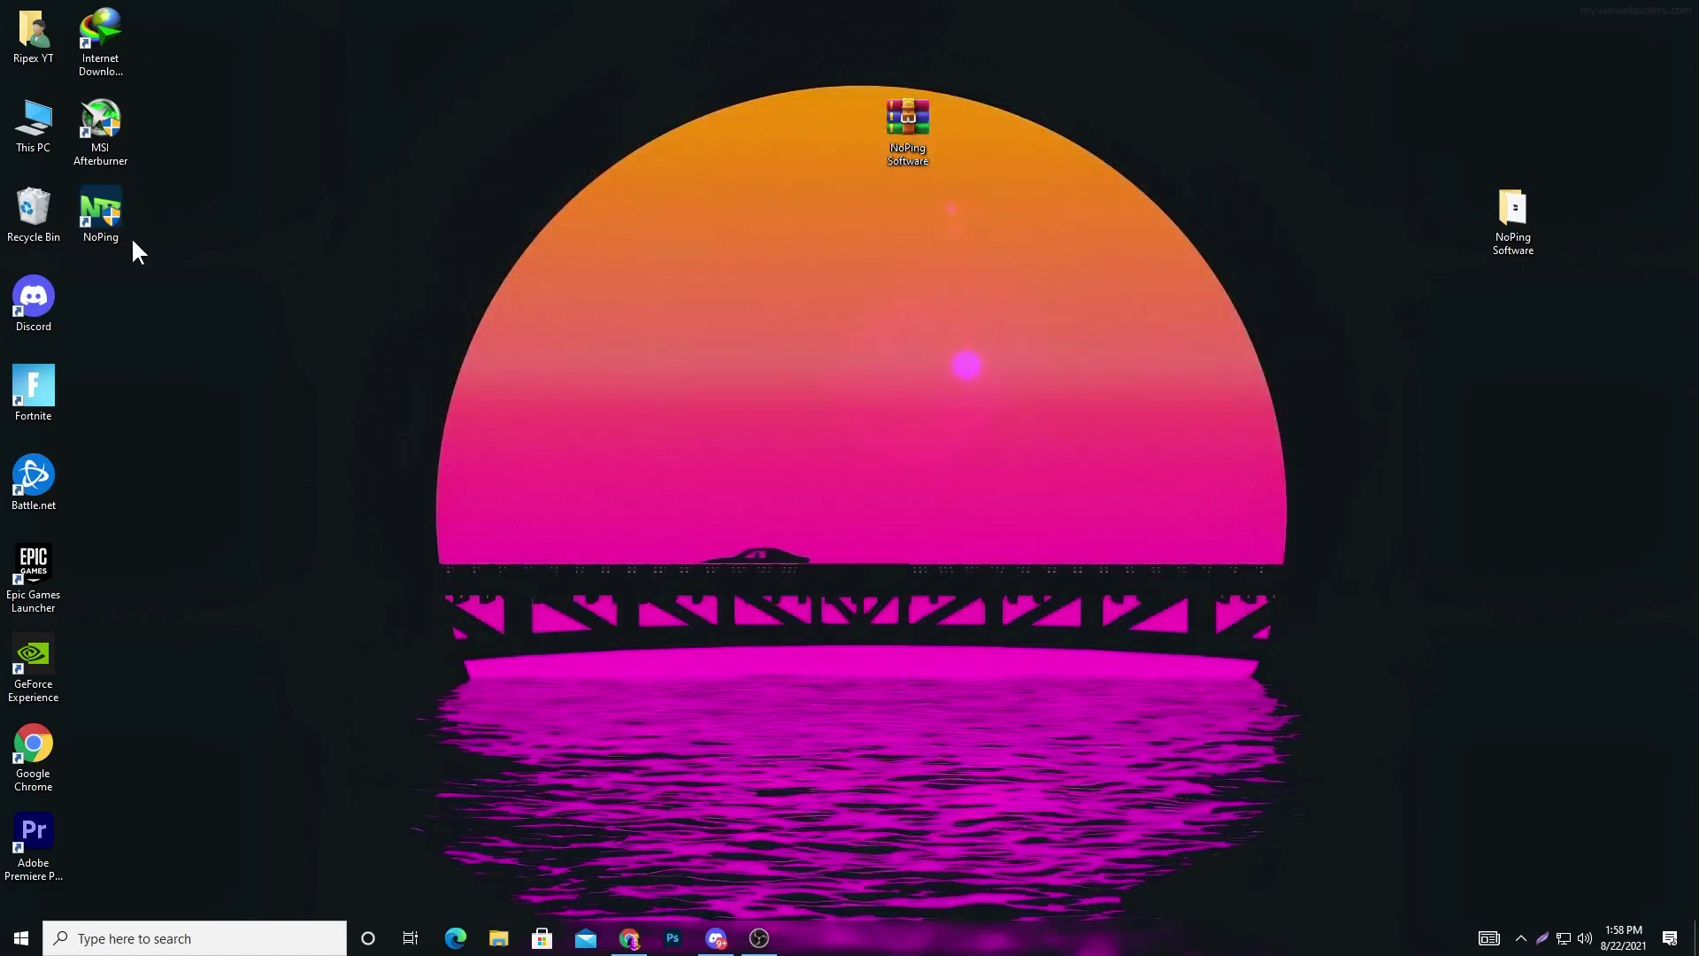
Step: Launch NoPing from the desktop, log in with the remembered account, and dismiss the welcome message
right_click(99, 212)
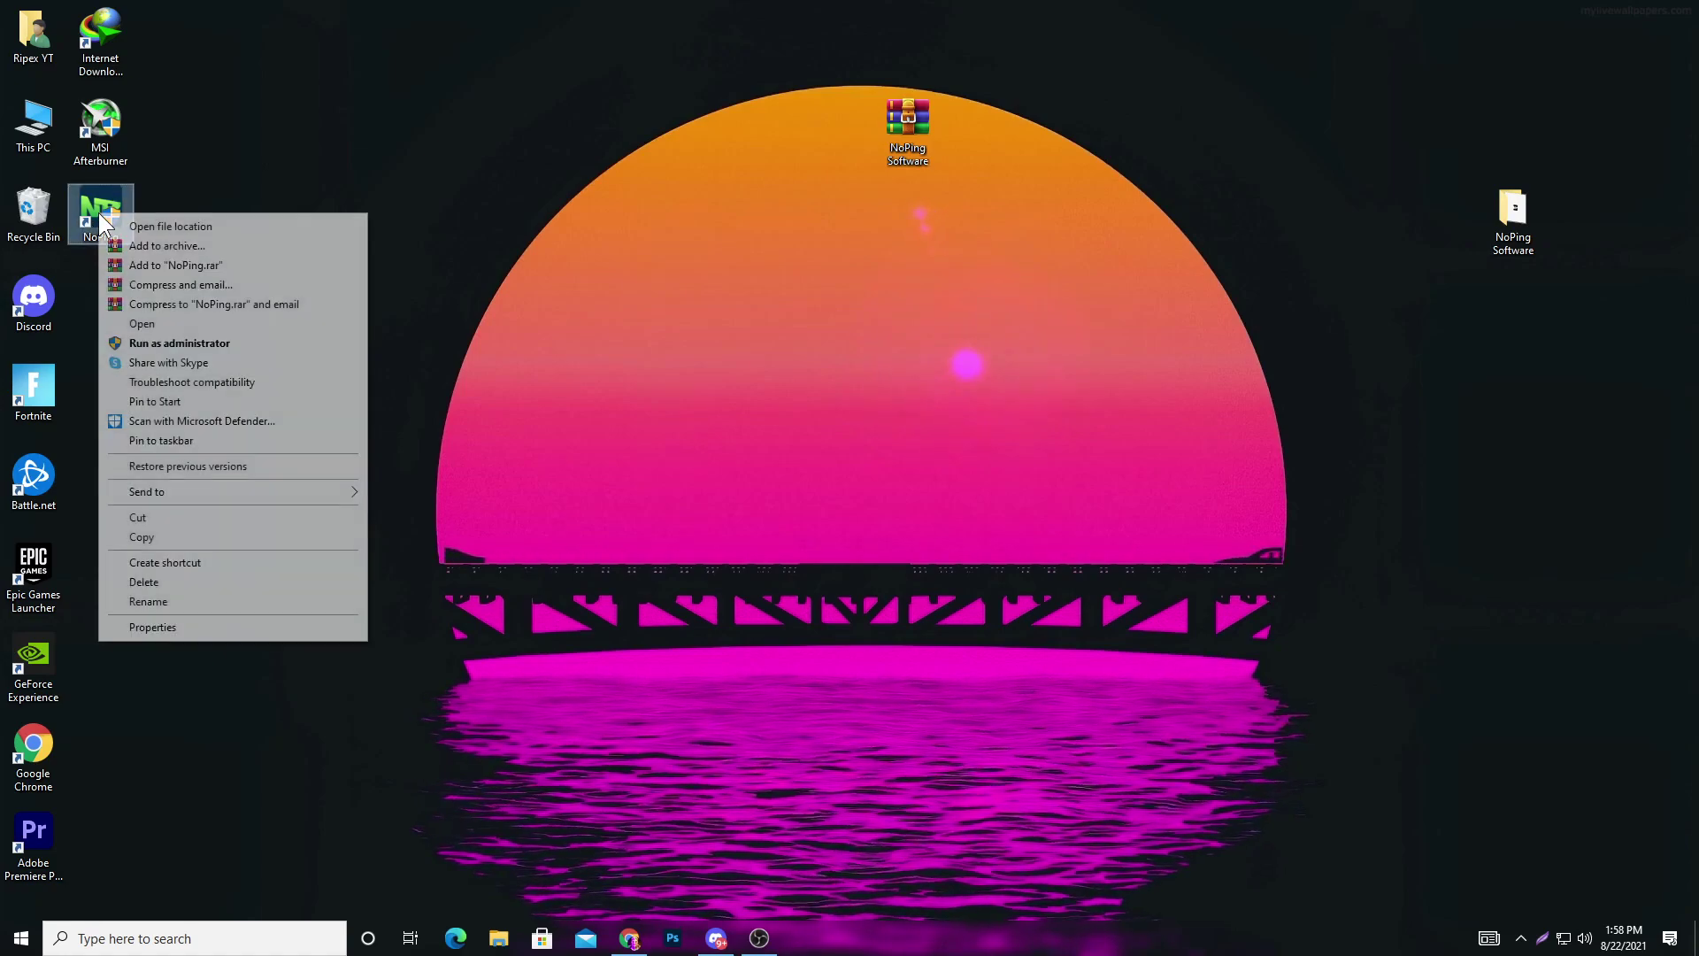
click(143, 328)
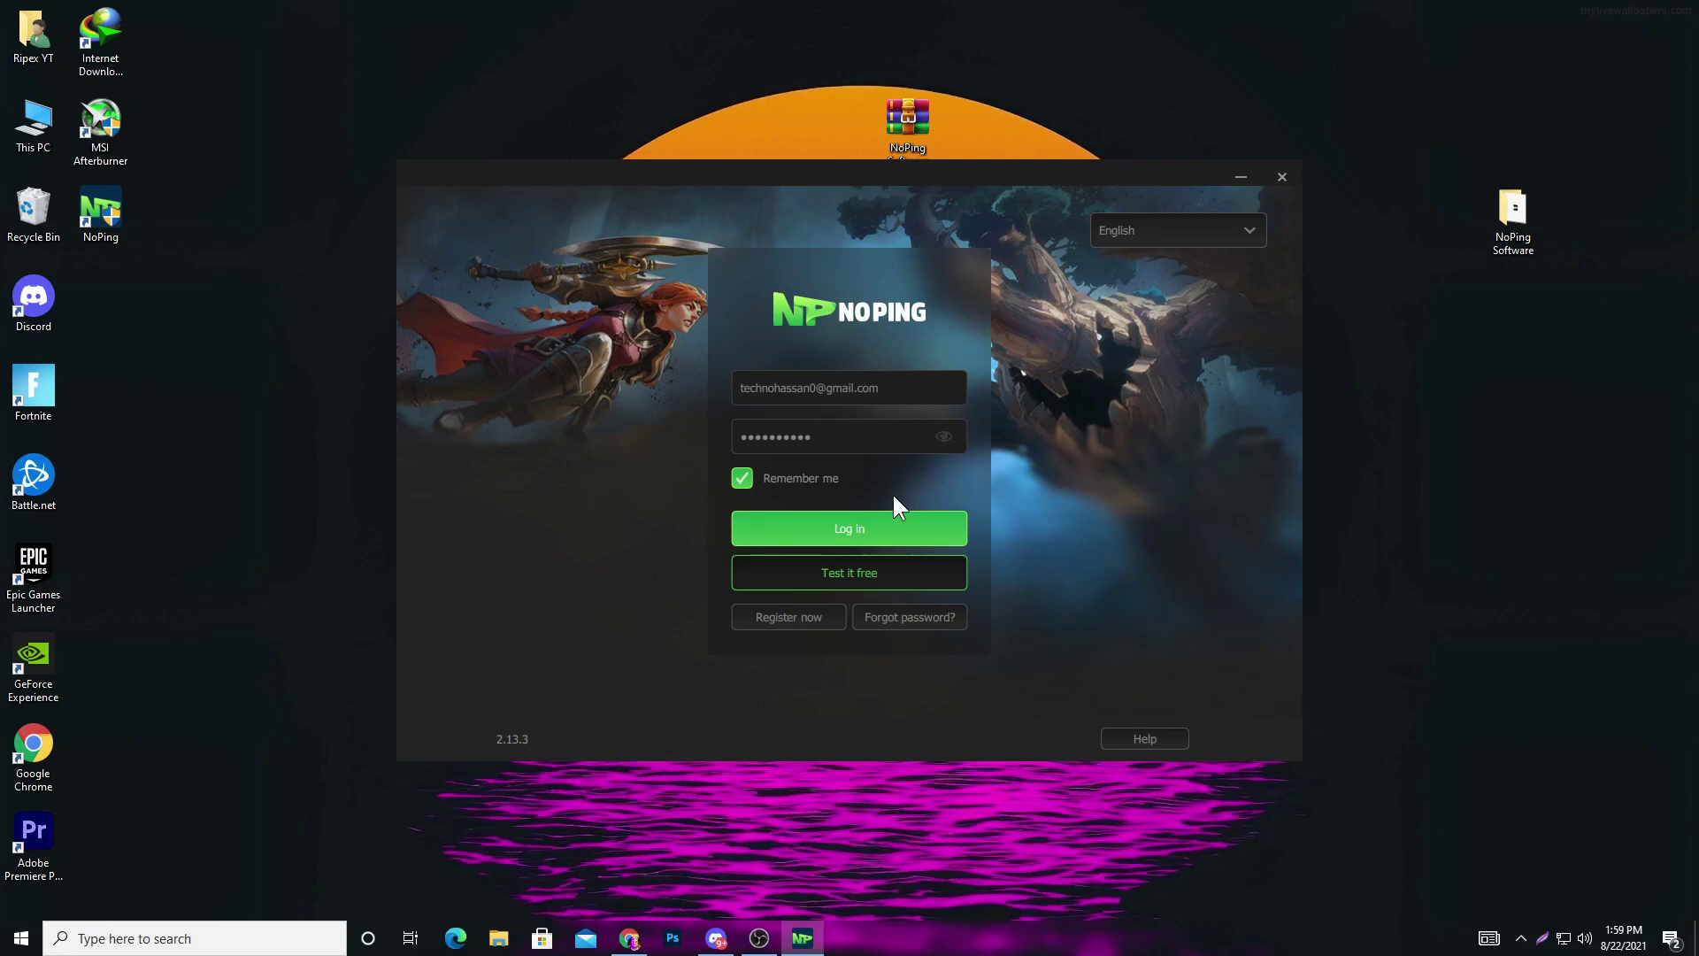
click(841, 529)
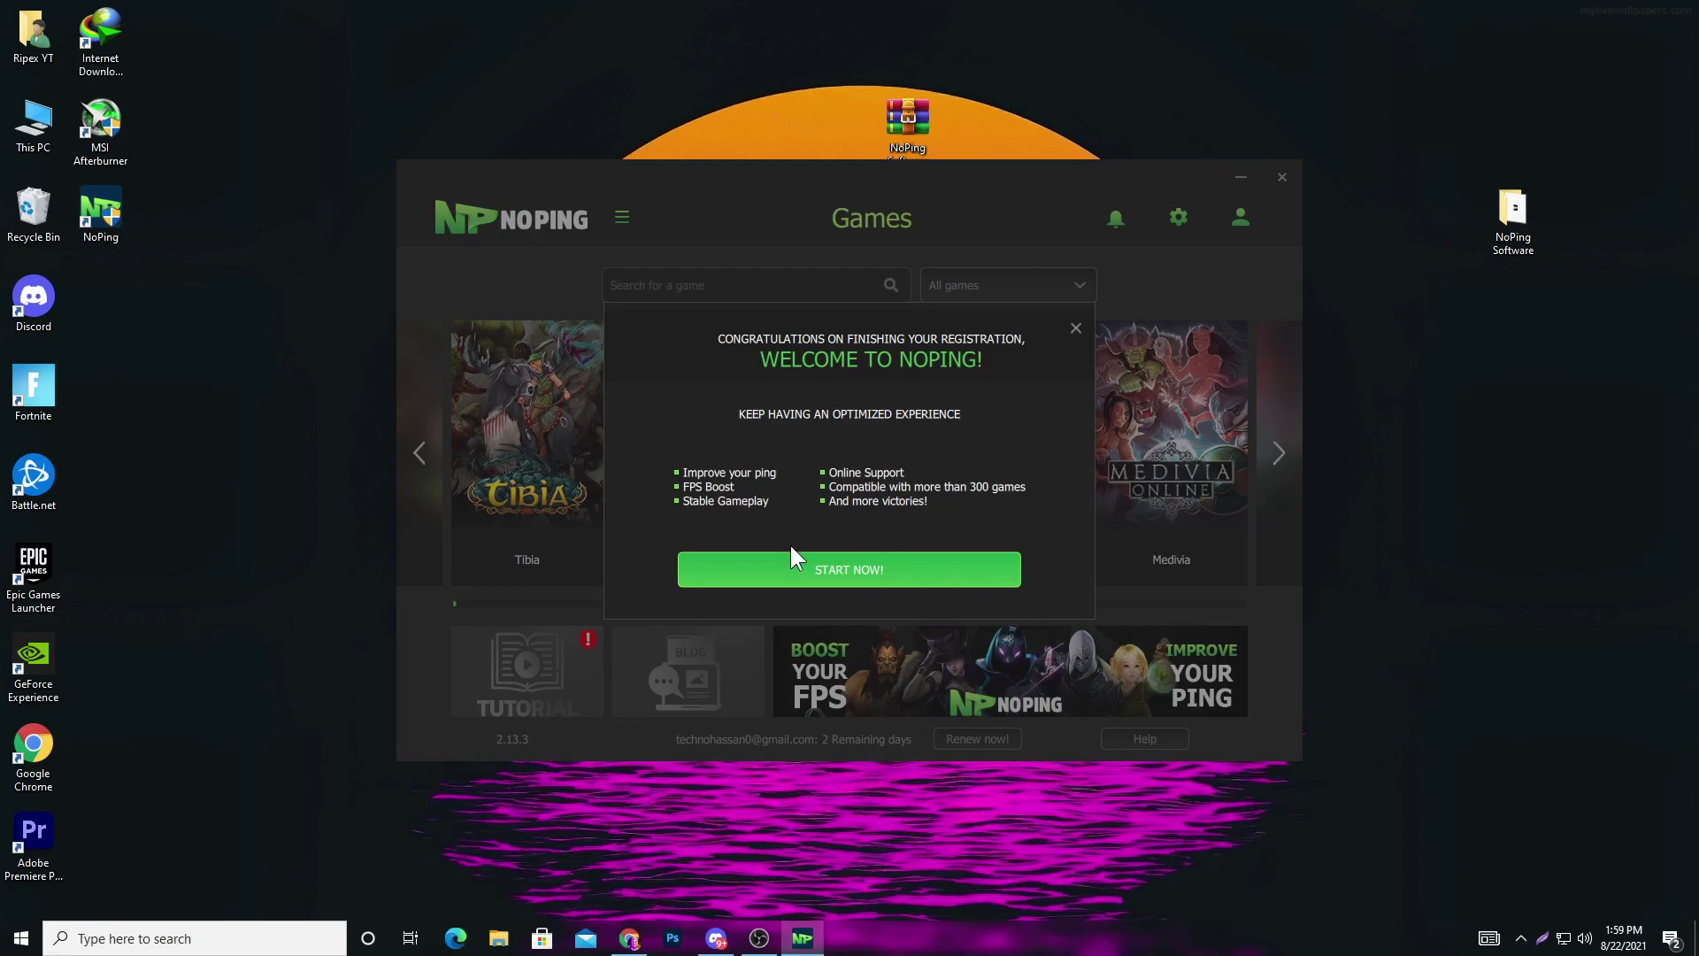
click(868, 571)
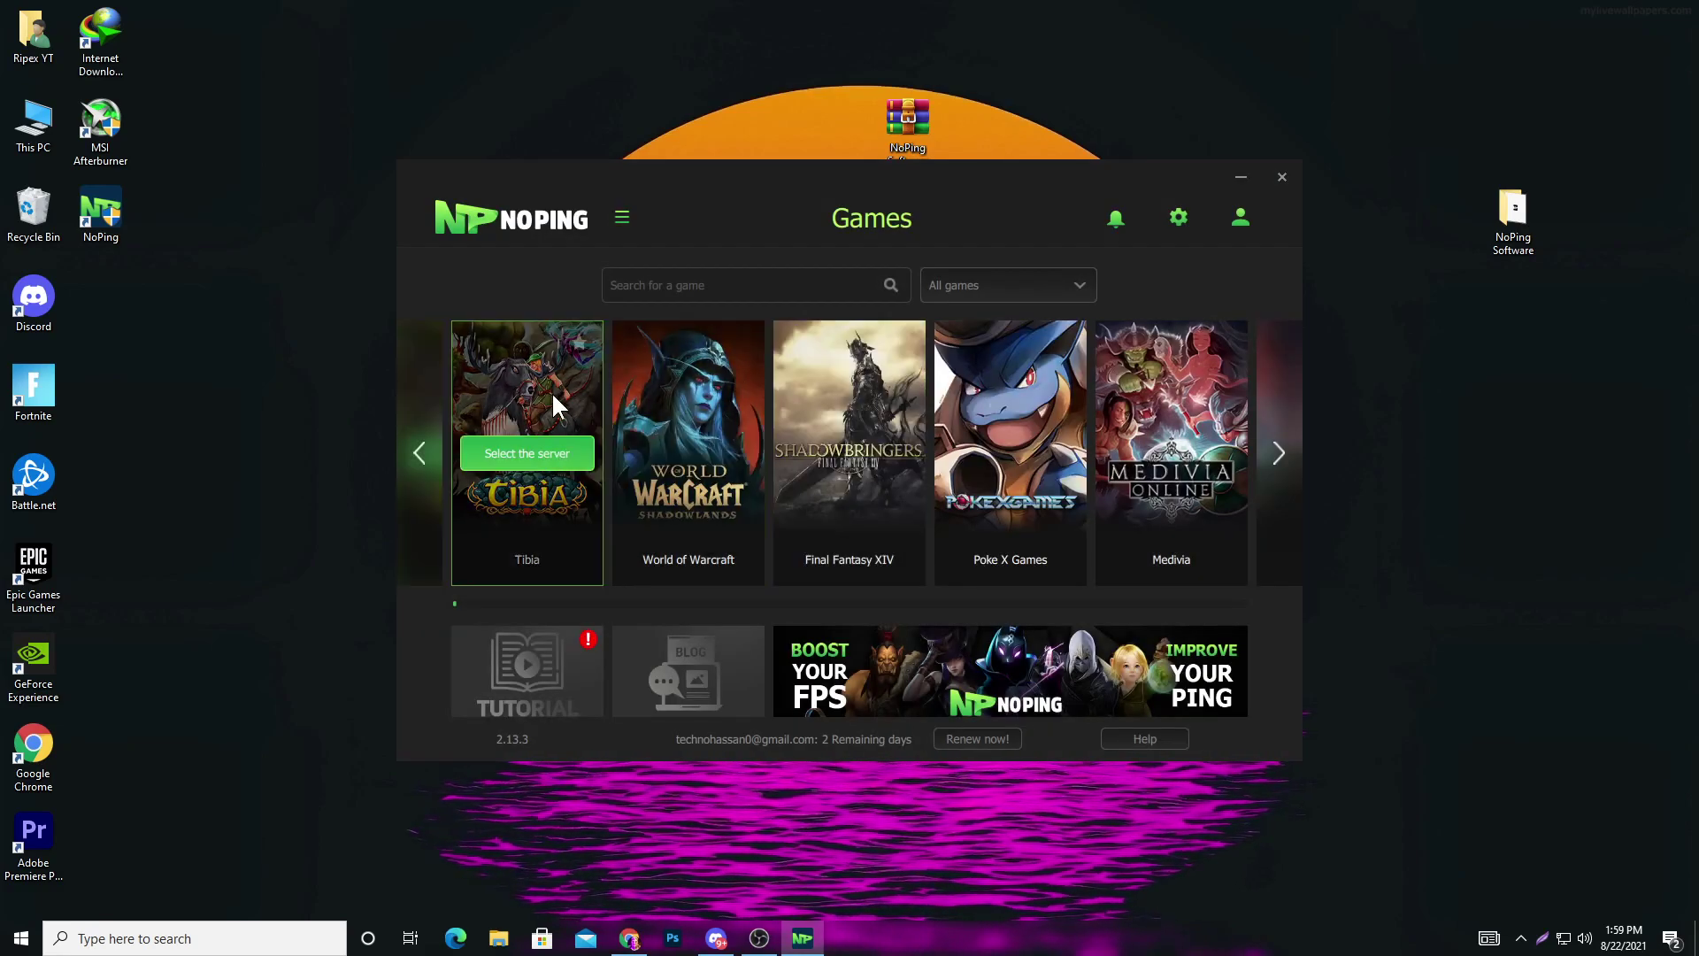
Step: Enable Turbo Games, Minimize NoPing to SystemTray, and Boost Fps in the NoPing settings
click(1179, 221)
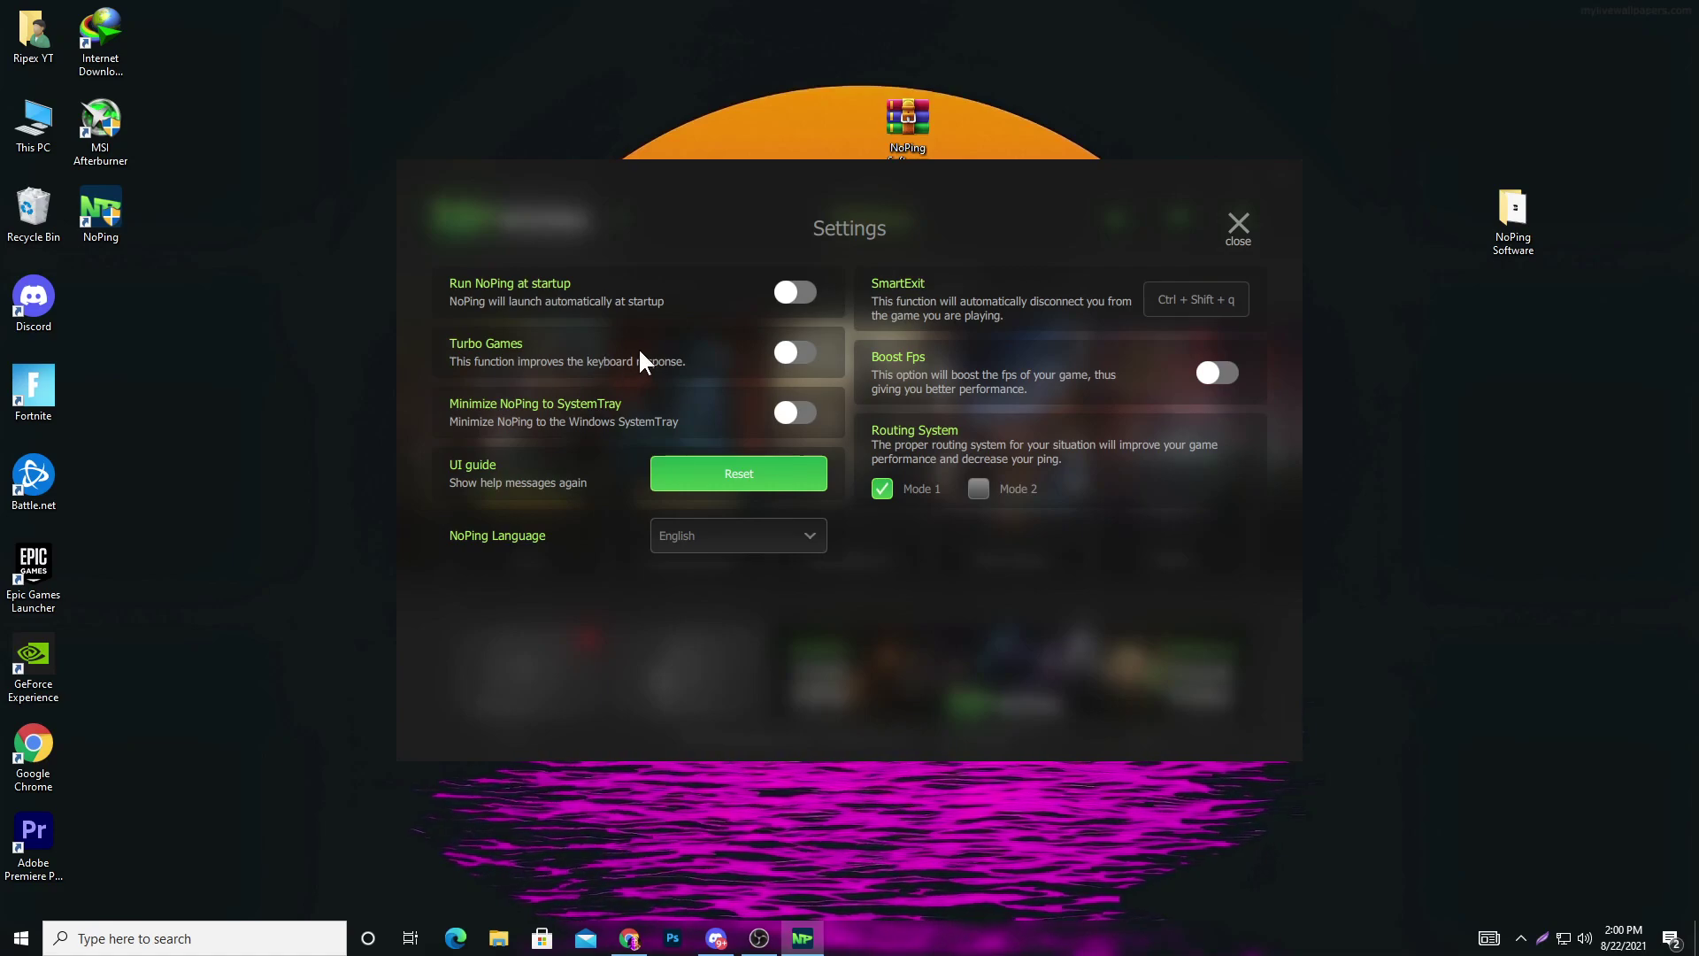
click(802, 361)
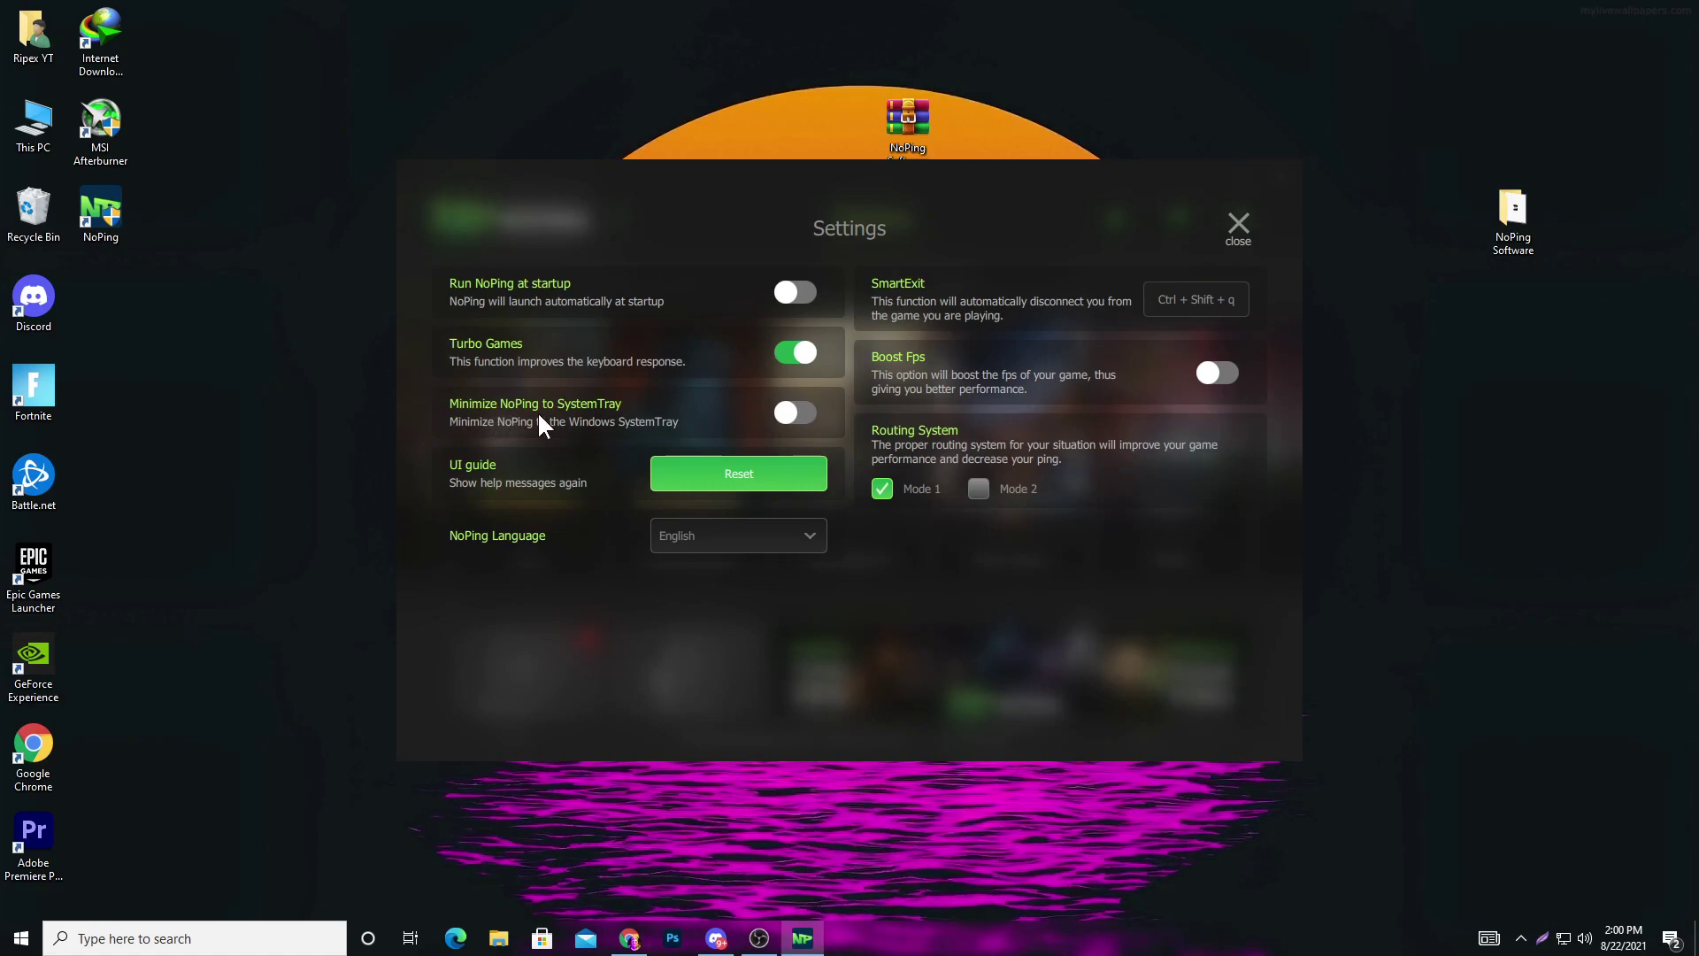
click(784, 425)
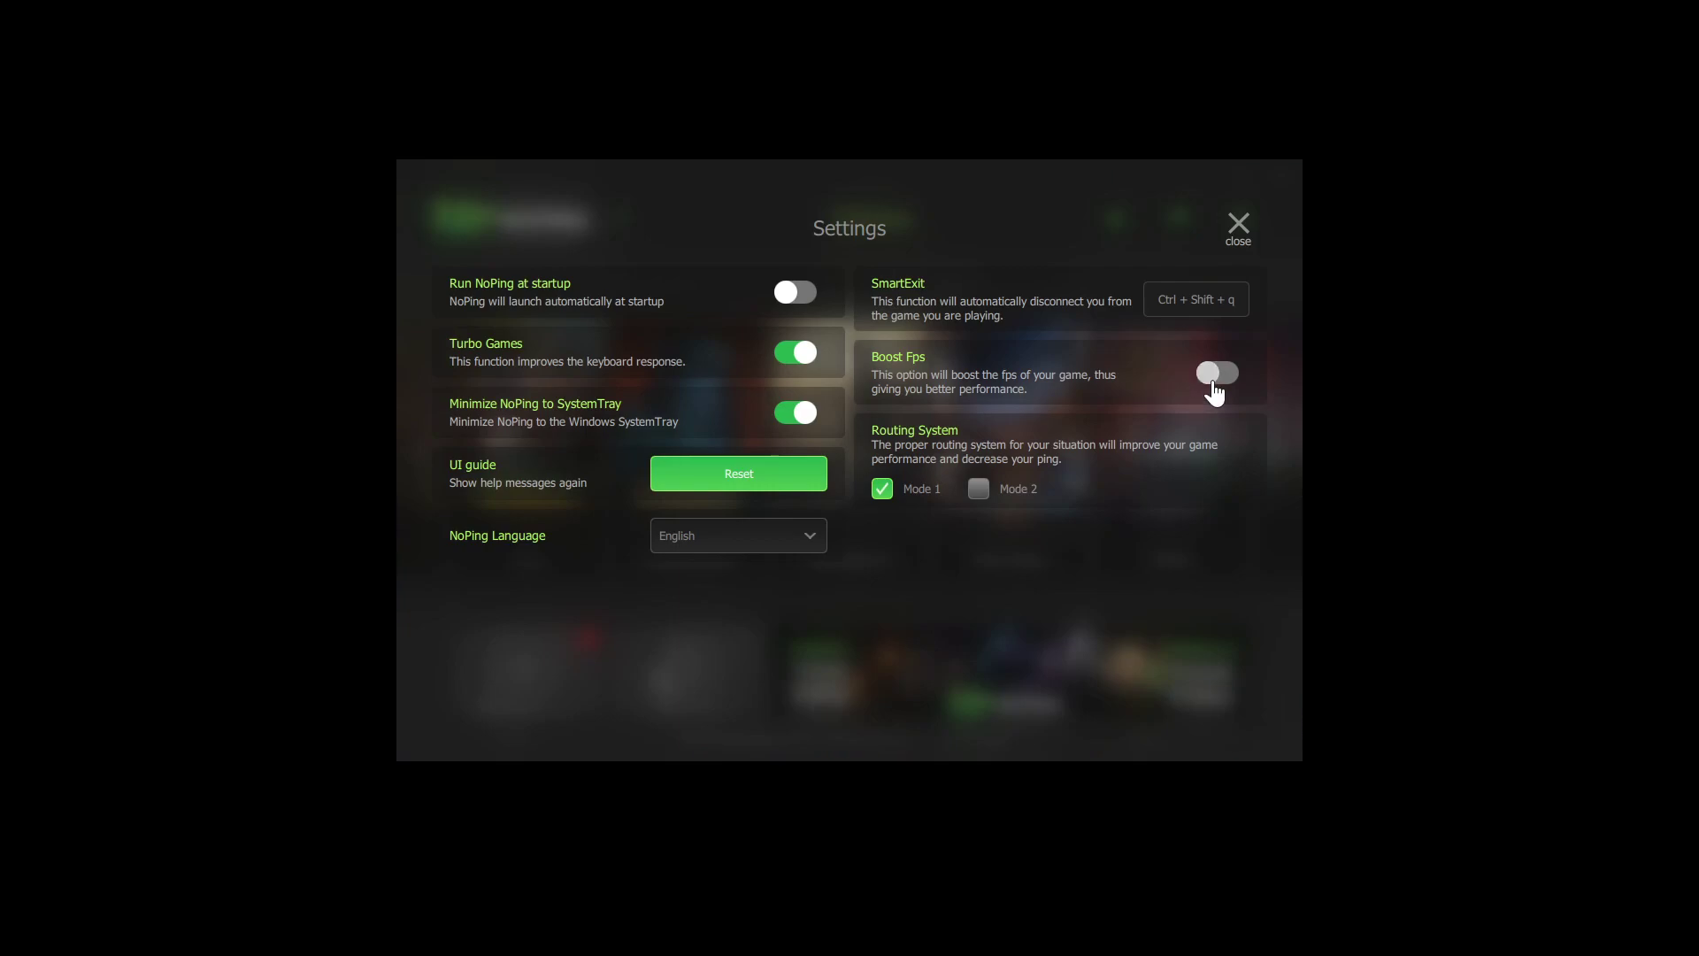
click(1219, 375)
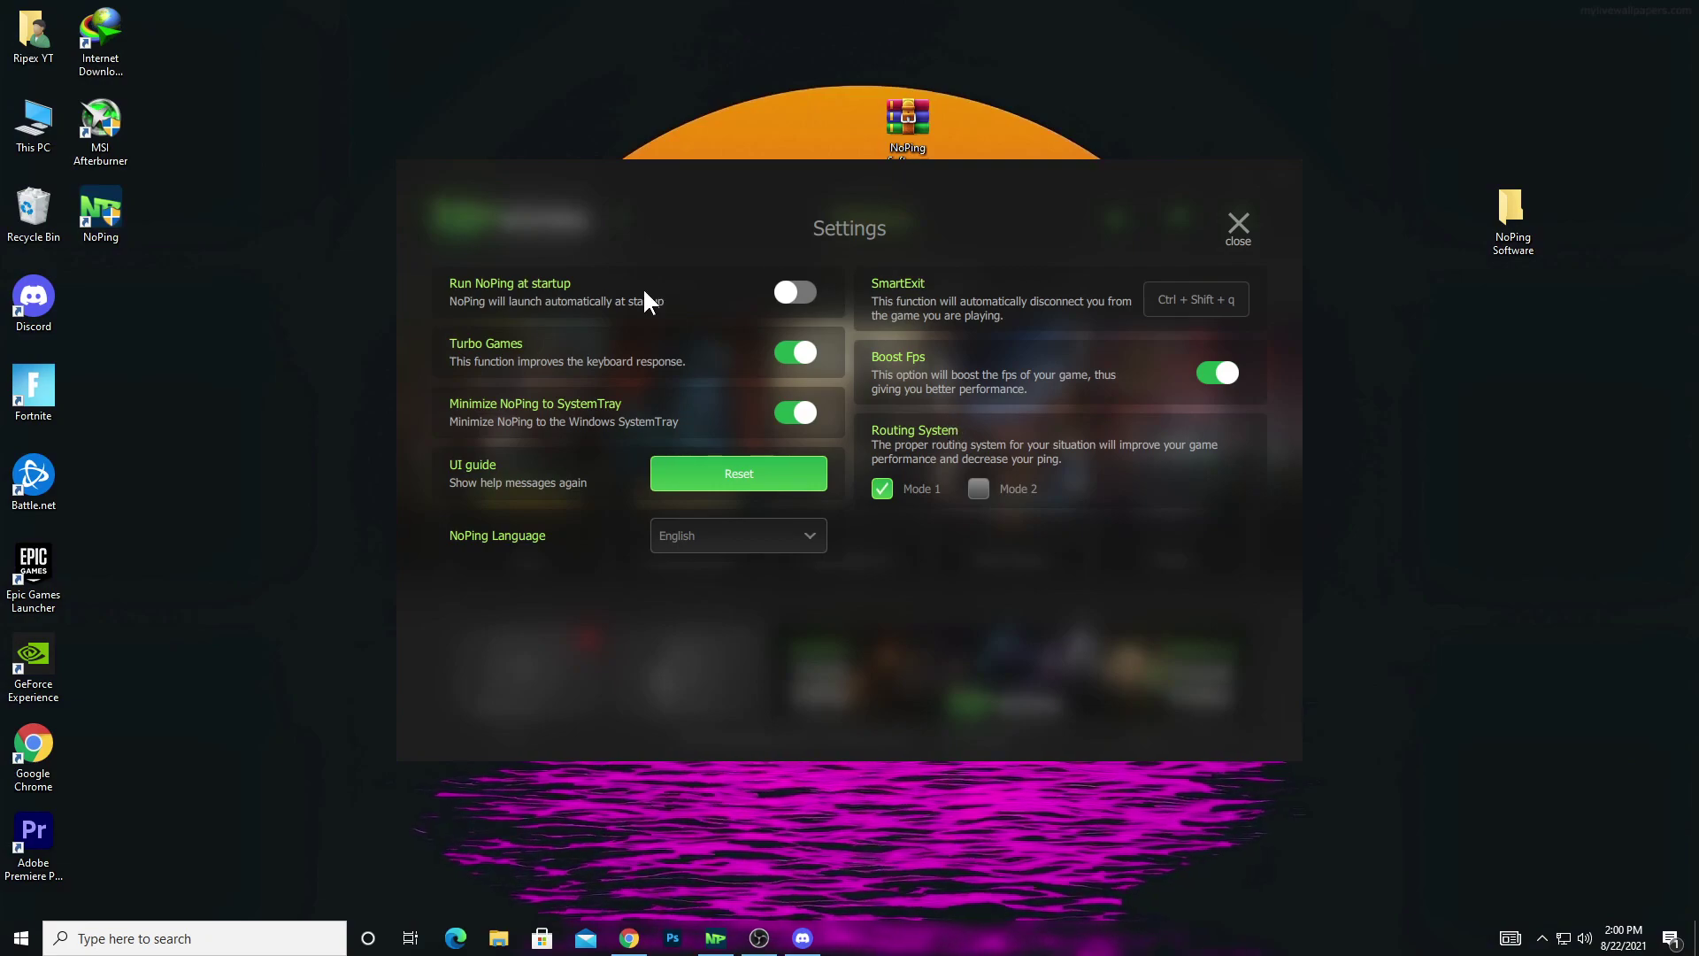
click(1239, 224)
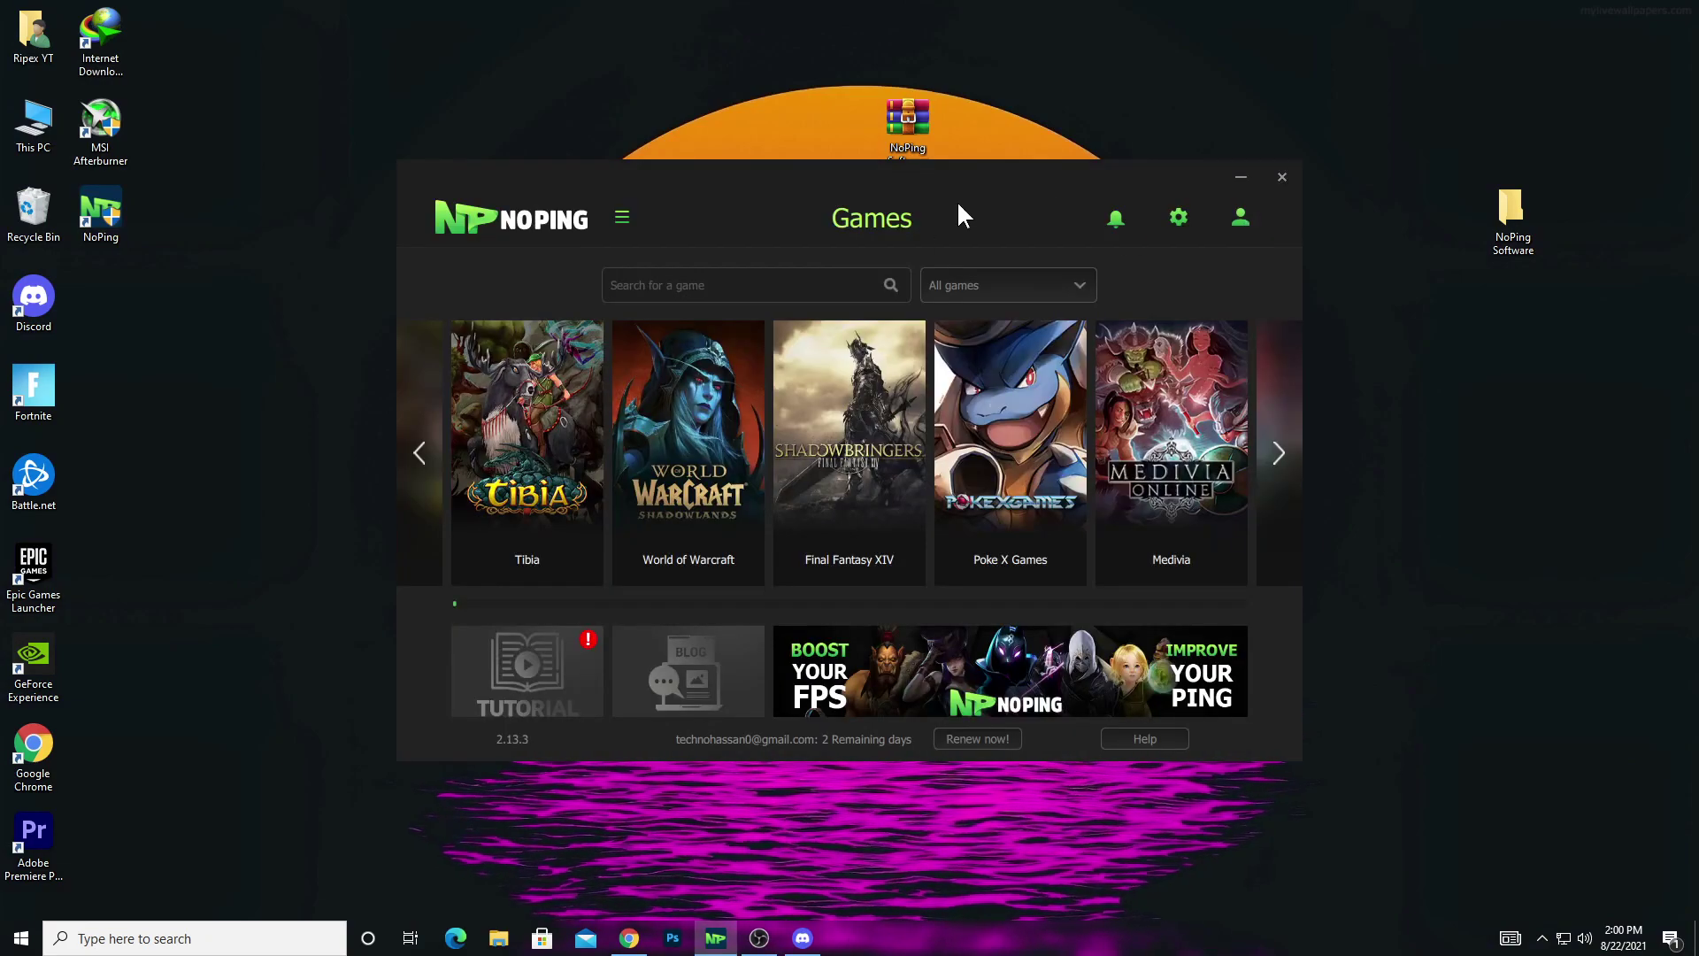
click(685, 284)
text(f)
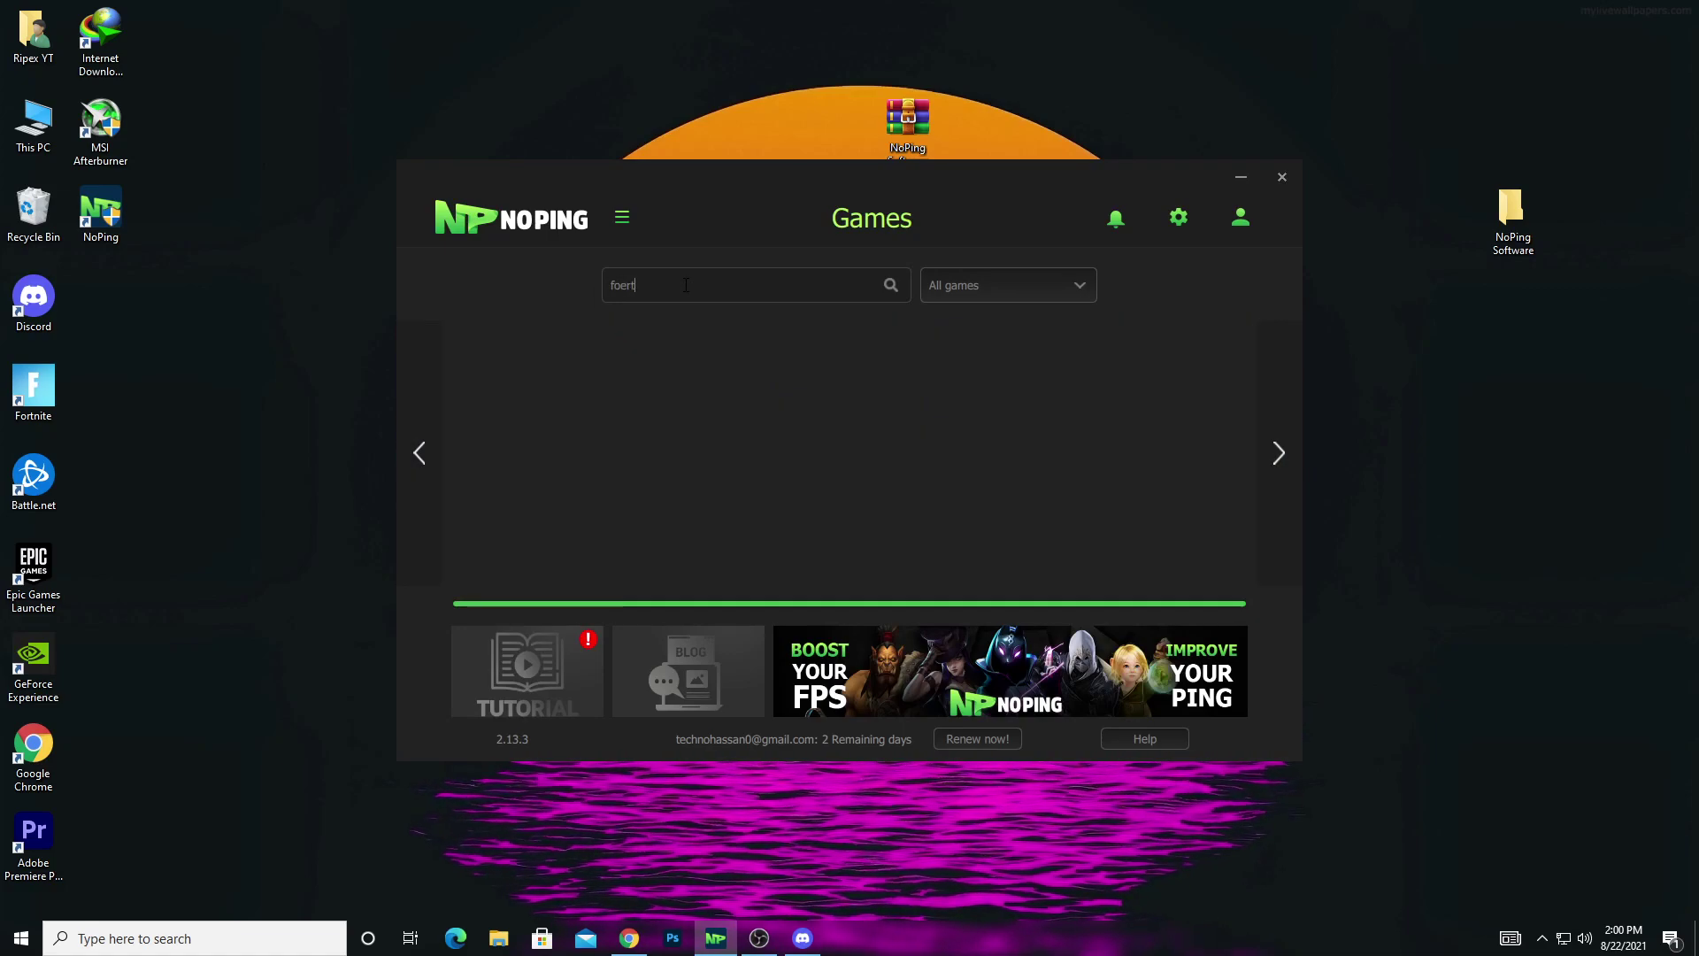
text(ortnite)
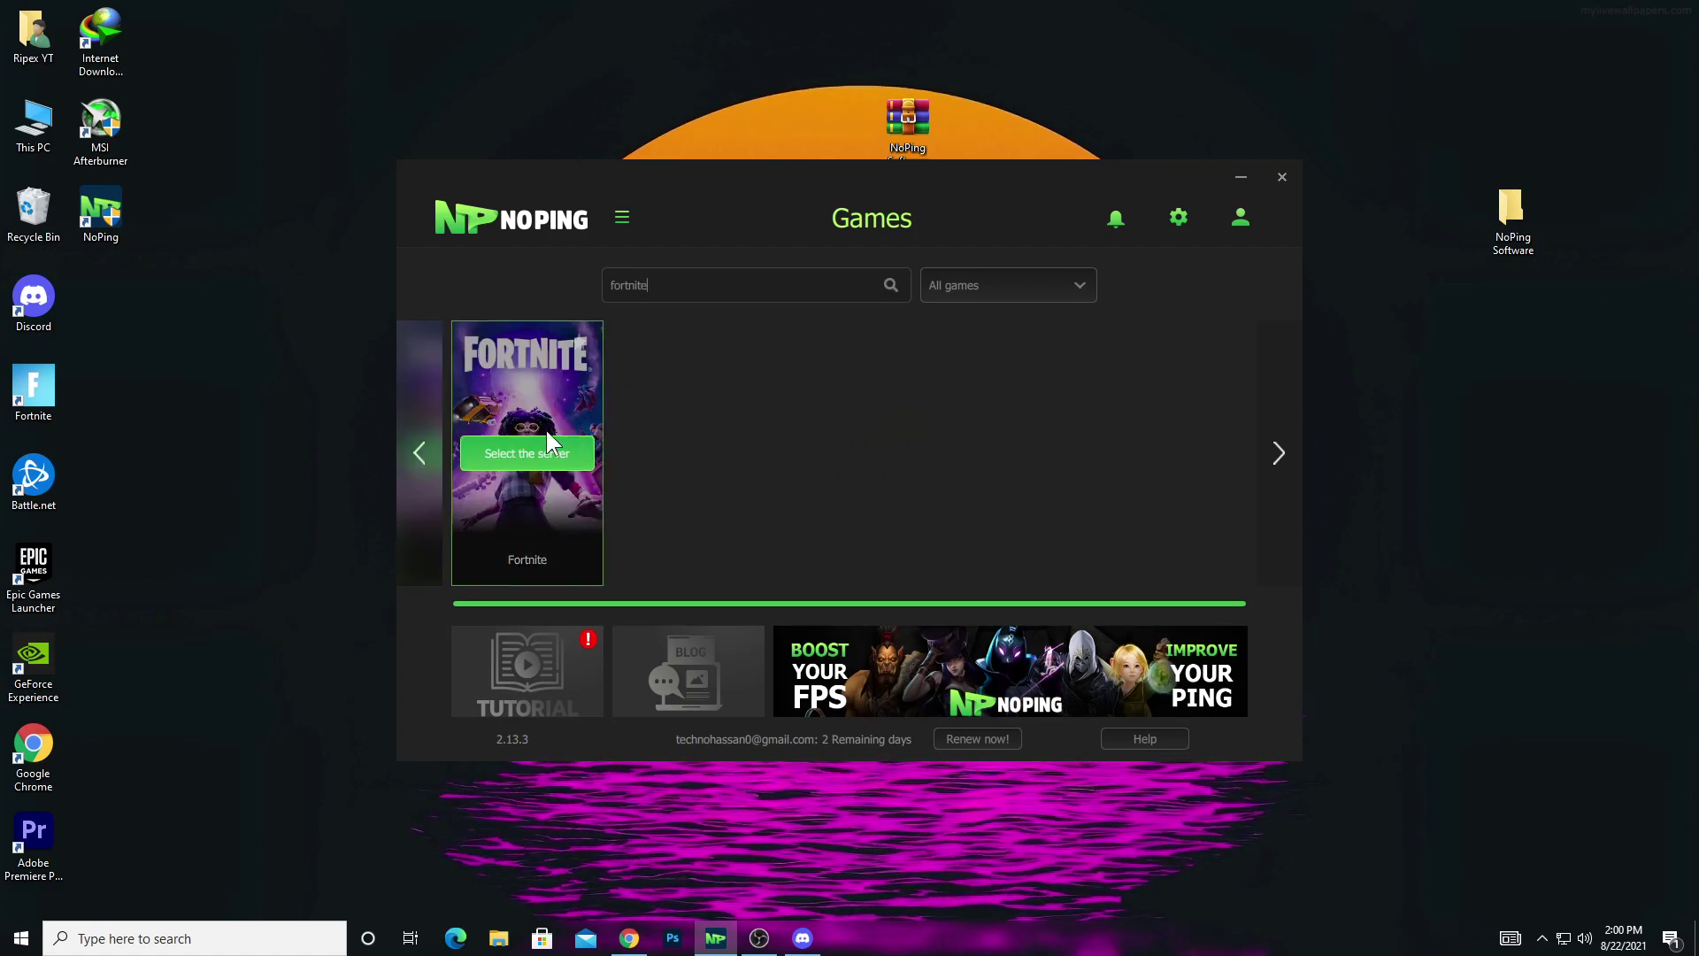
click(509, 458)
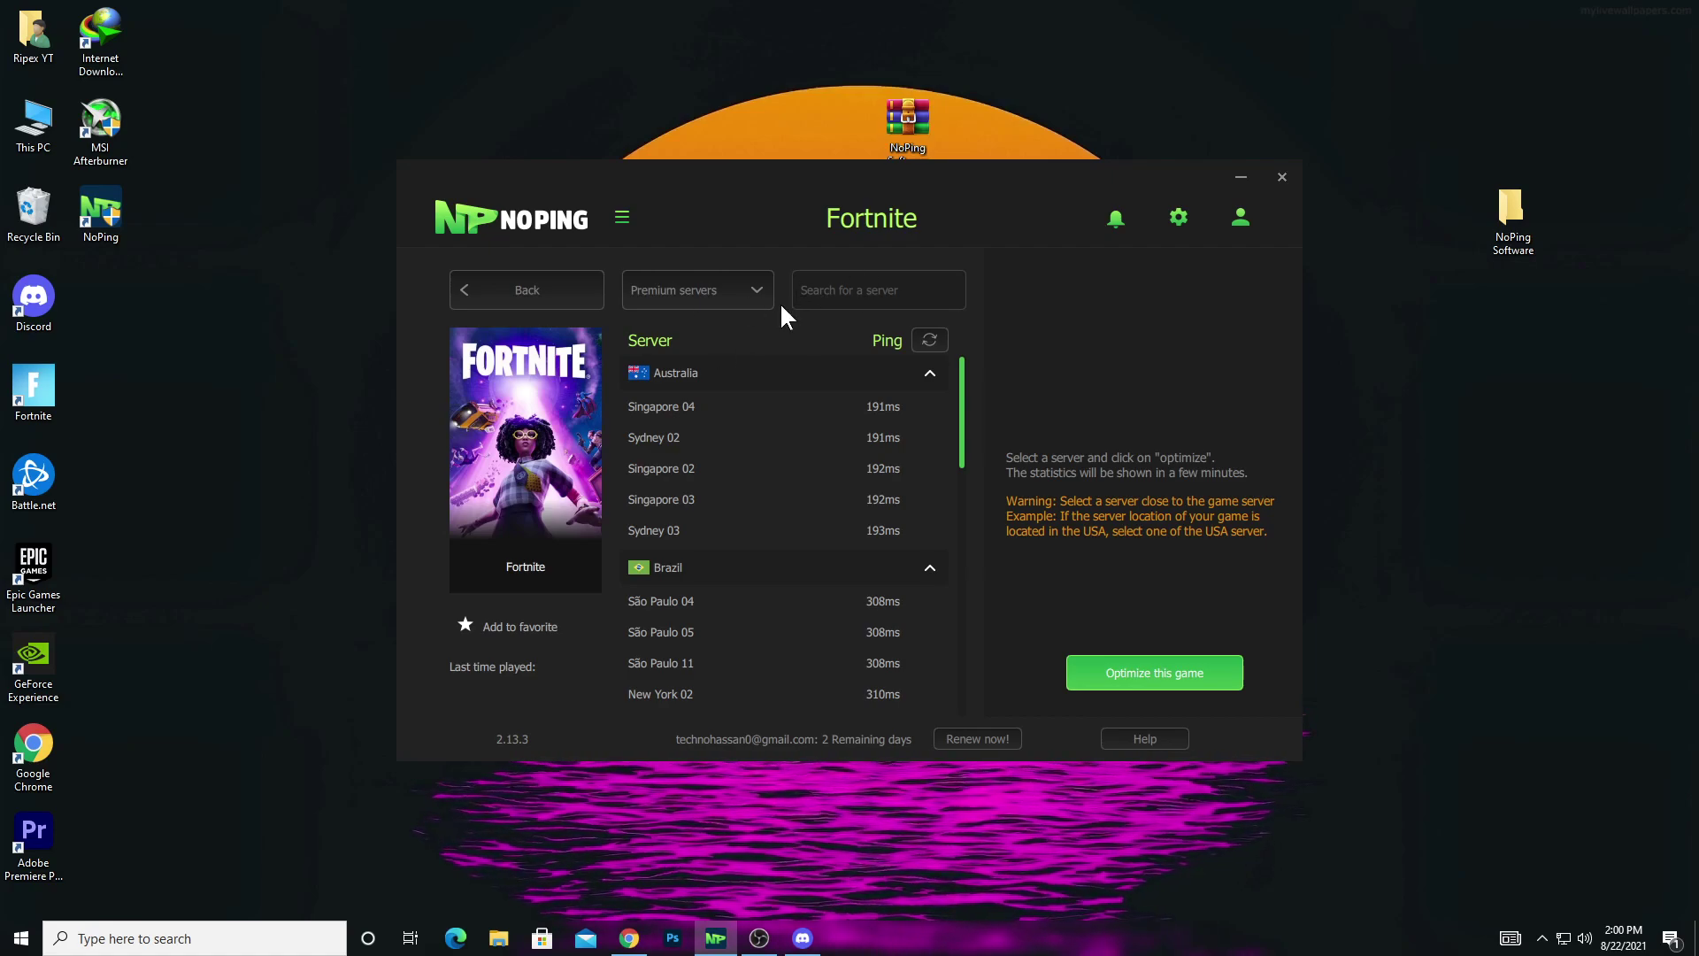
Step: Filter the Fortnite server list by dubai and switch it from premium servers to Others servers
click(849, 303)
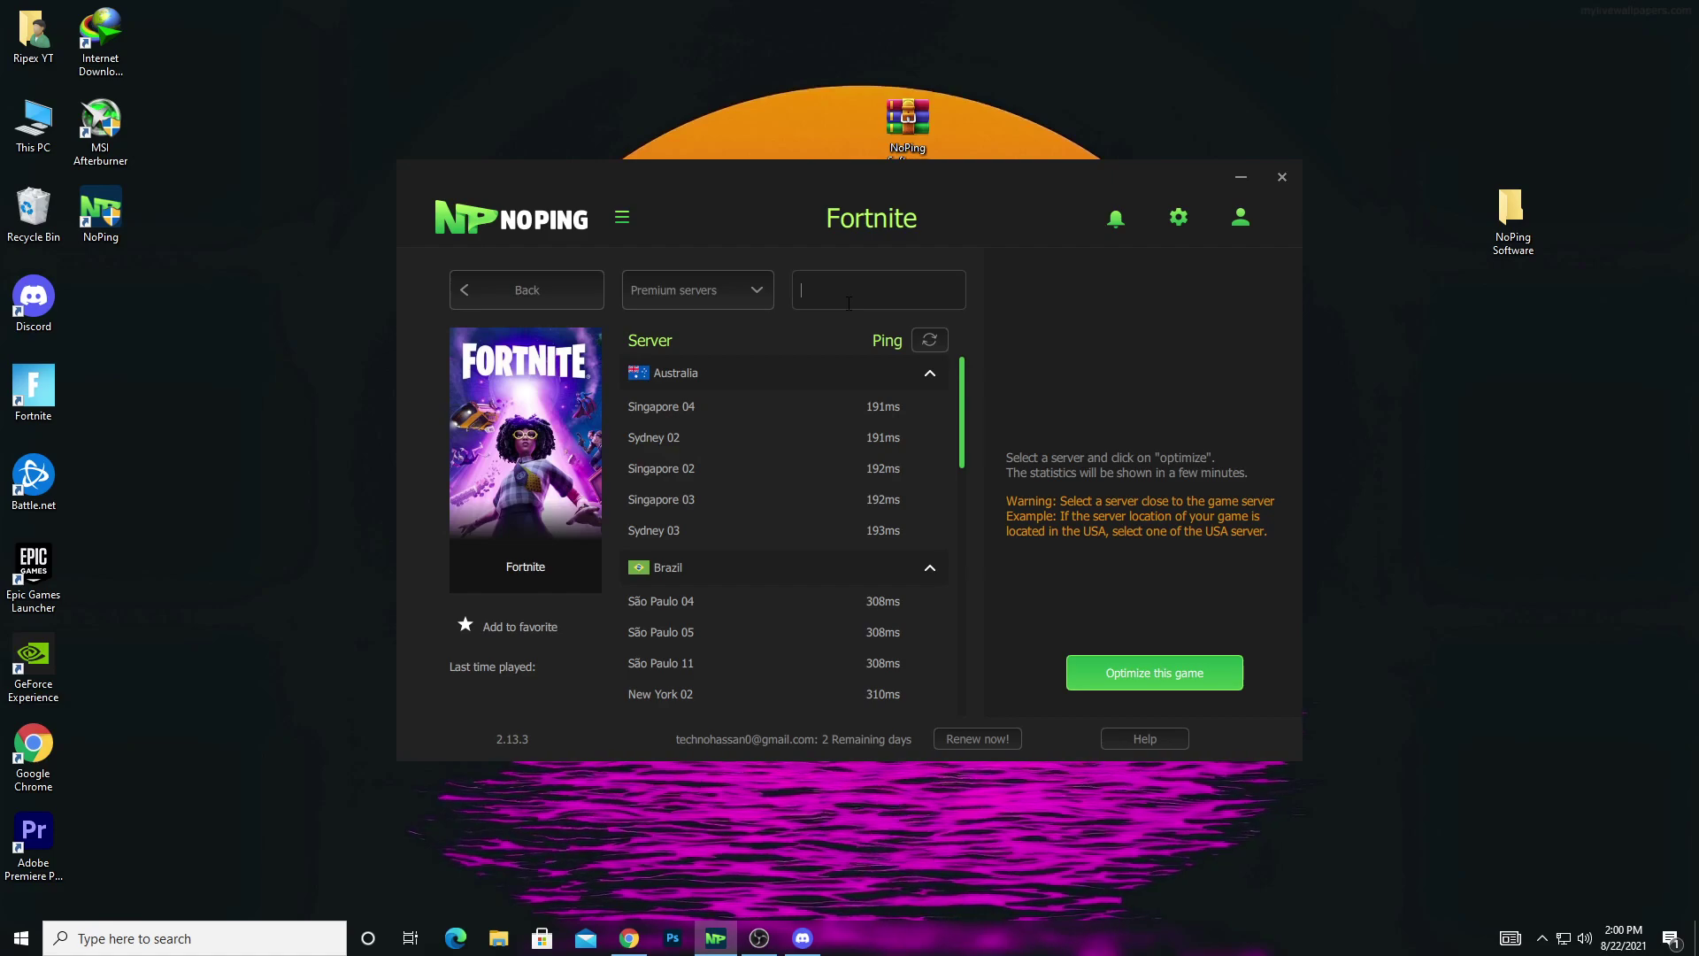
text(dubai)
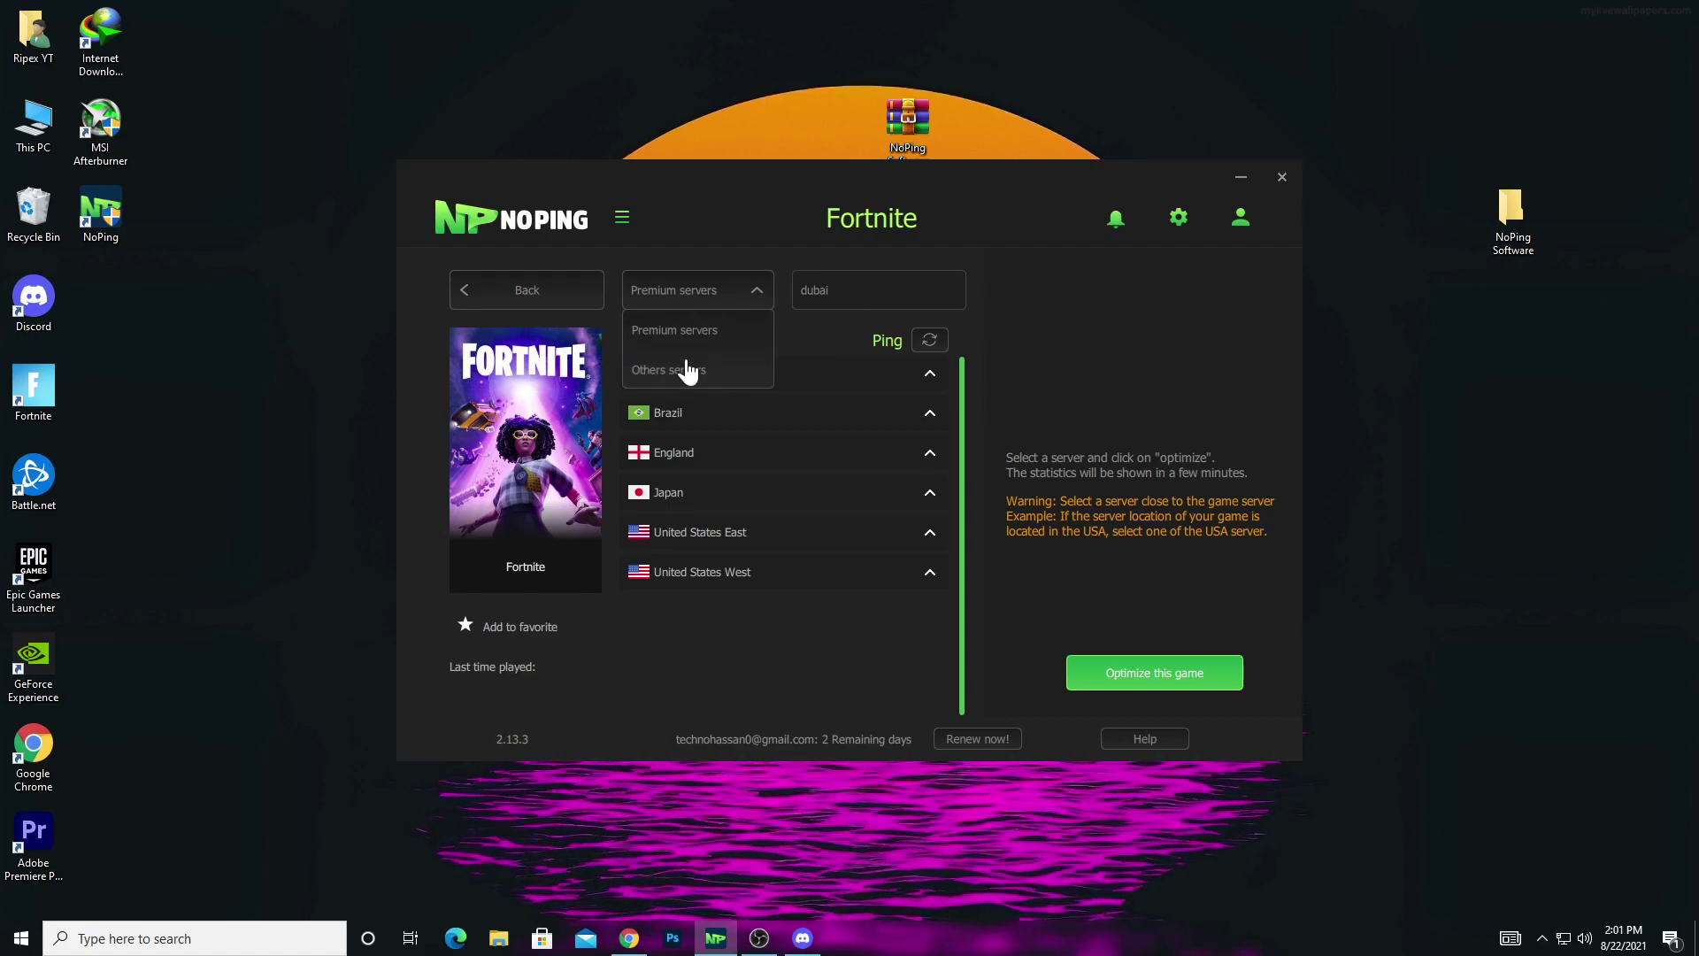
click(657, 371)
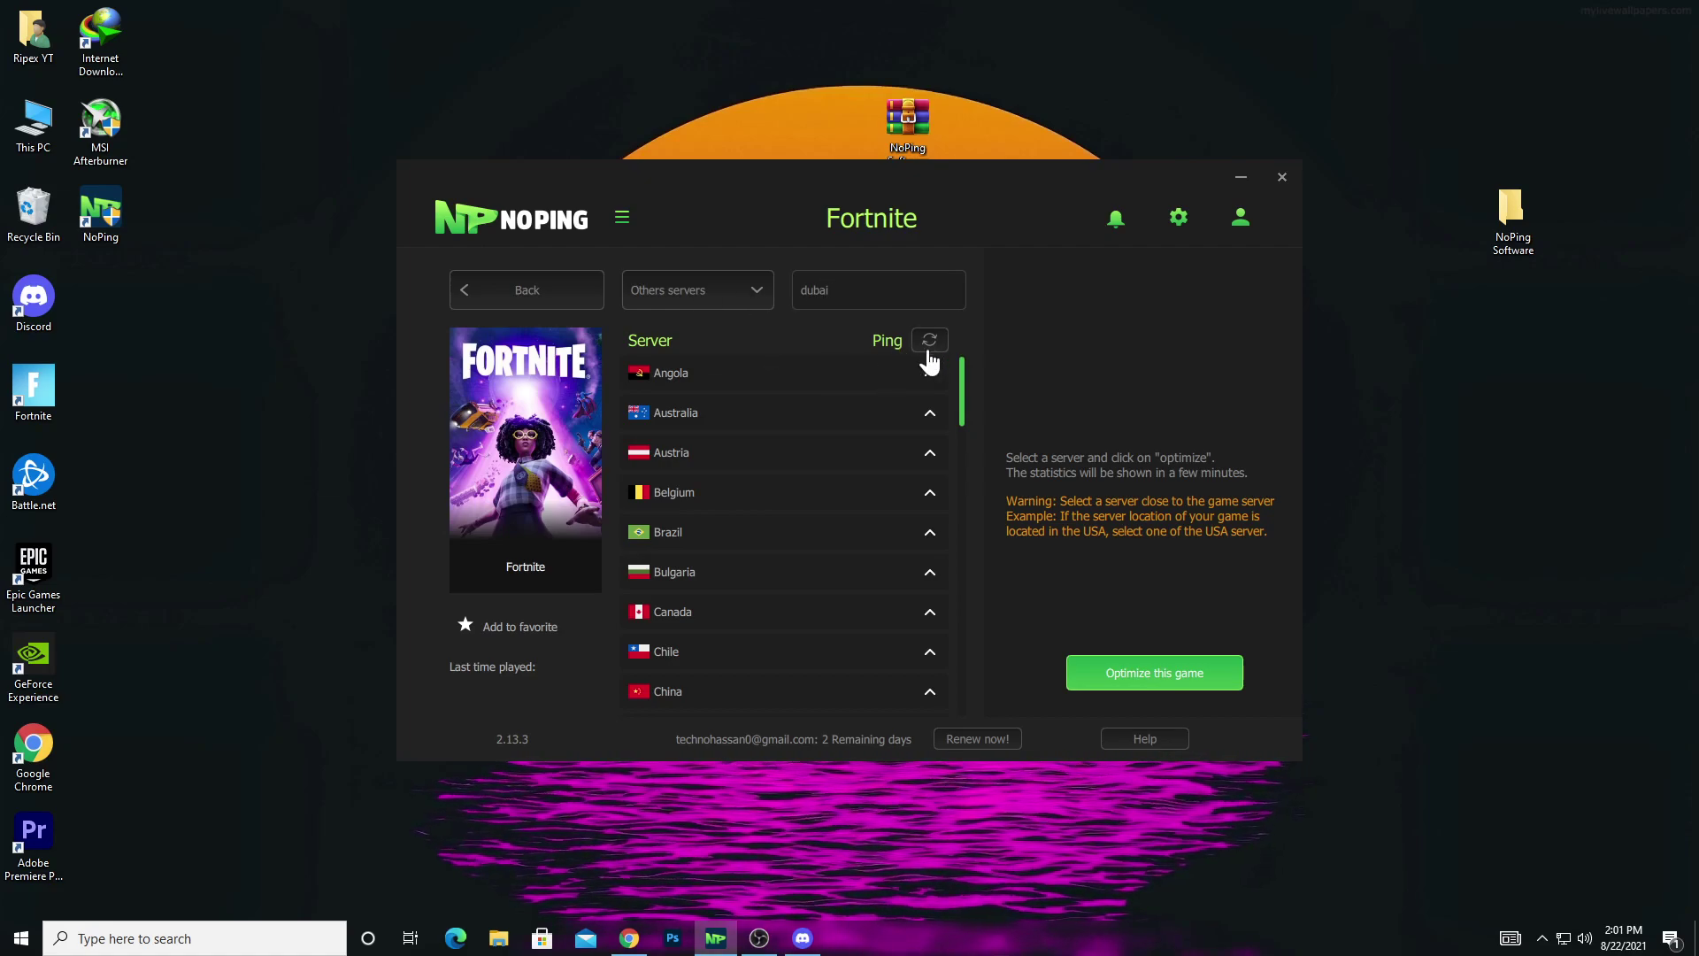
Step: Clear the server search text and filter the Others servers list by dubai again
double_click(871, 286)
key(BackSpace)
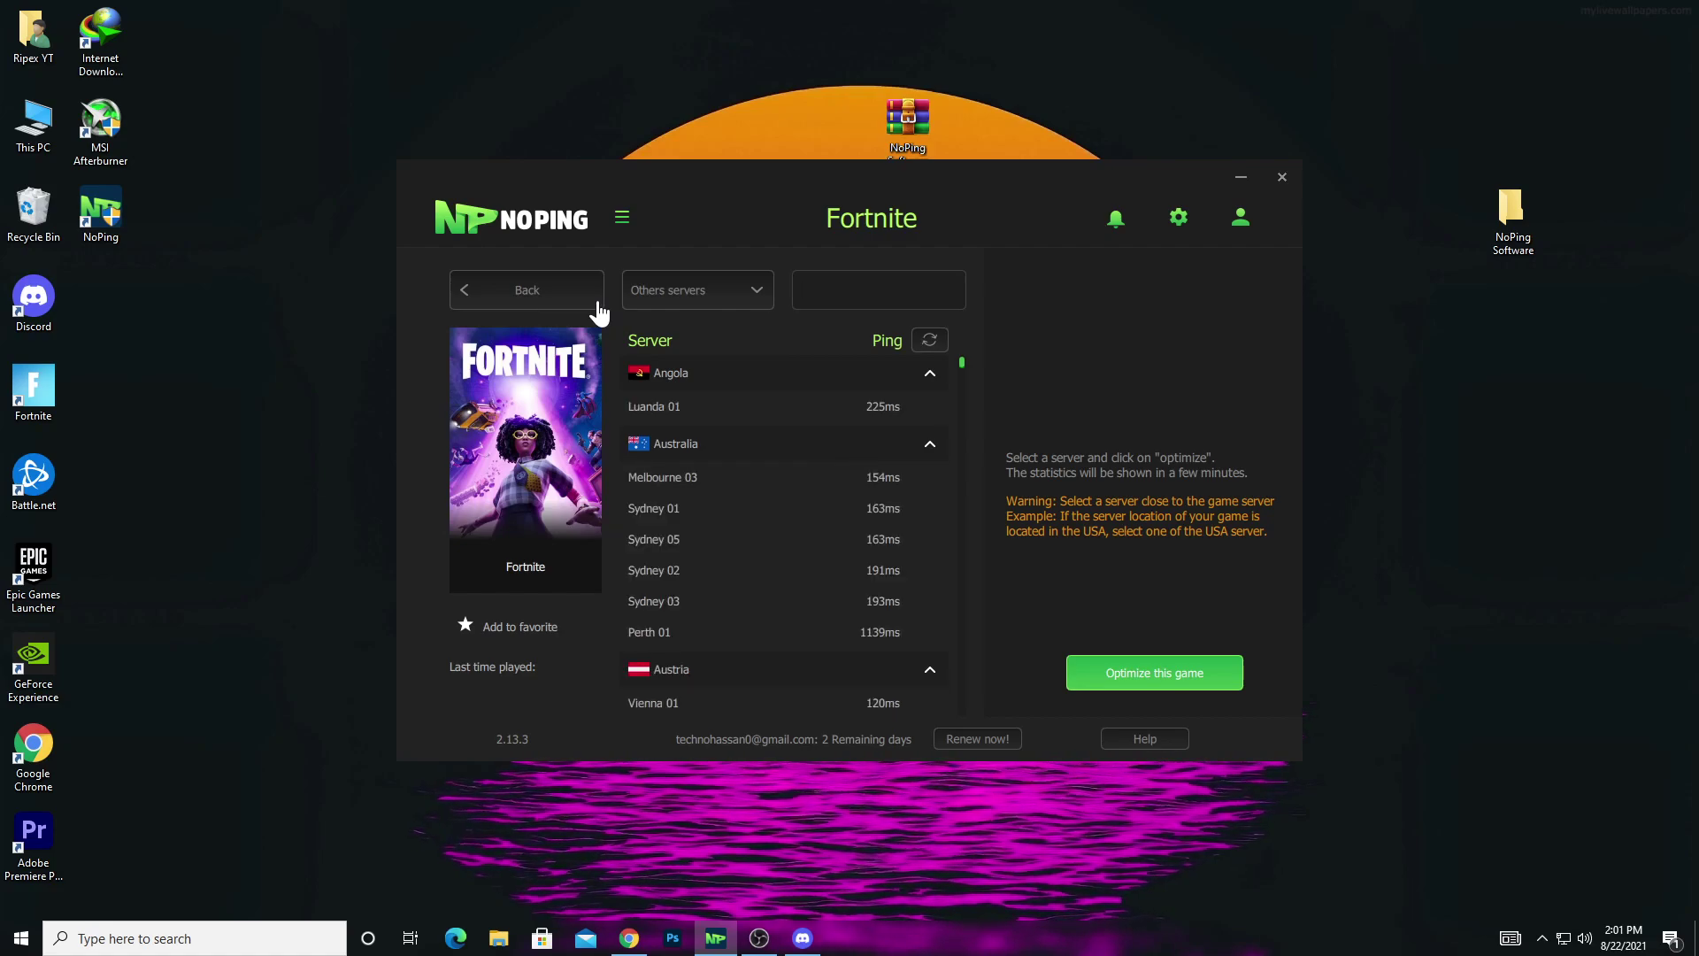
text(dubai)
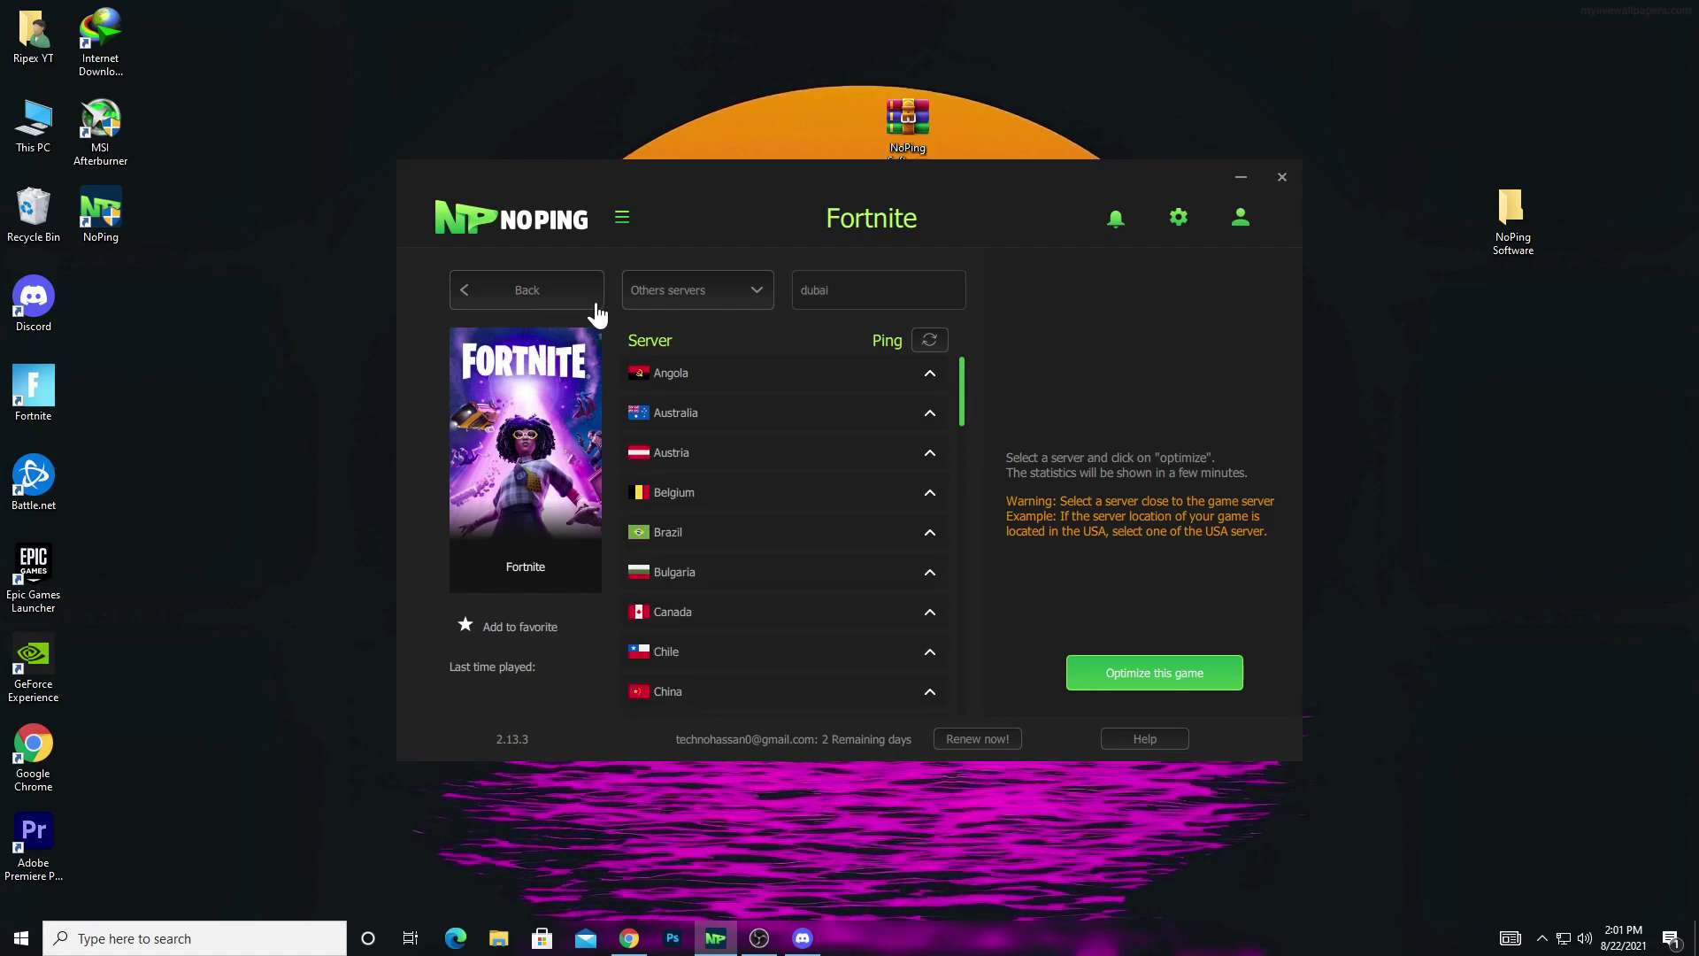
Step: Select the Dubai 03 server under United Arab Emirates and start optimizing Fortnite with it
scroll(828, 569, down, 8)
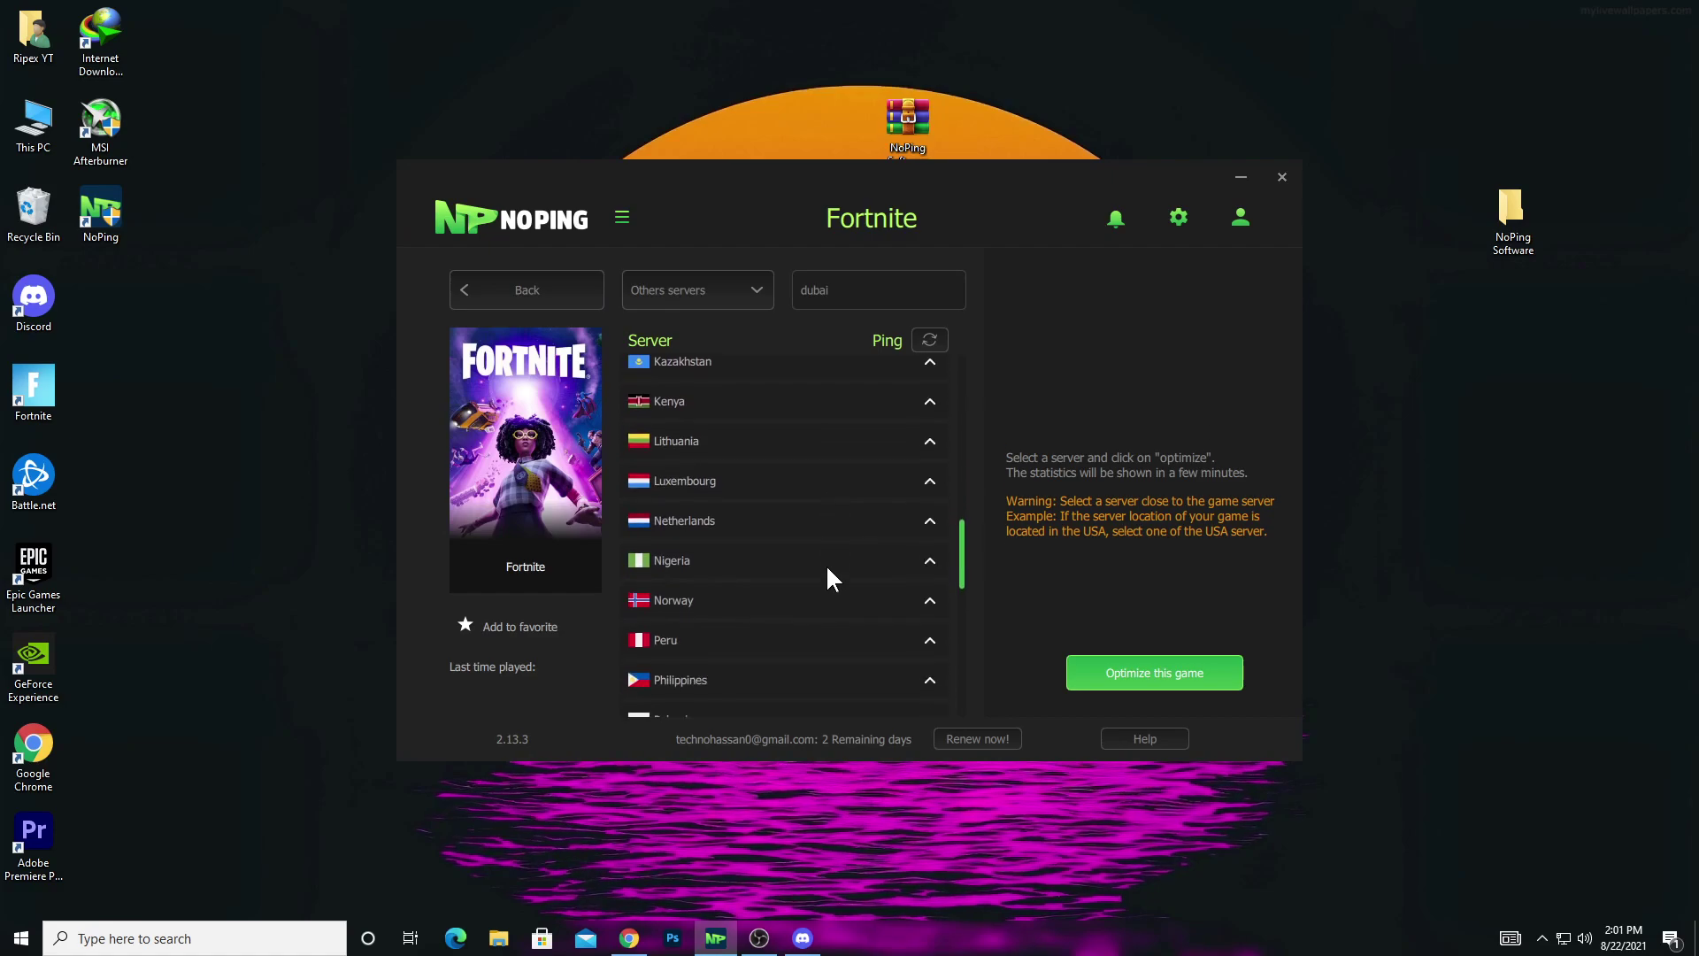
scroll(671, 567, down, 3)
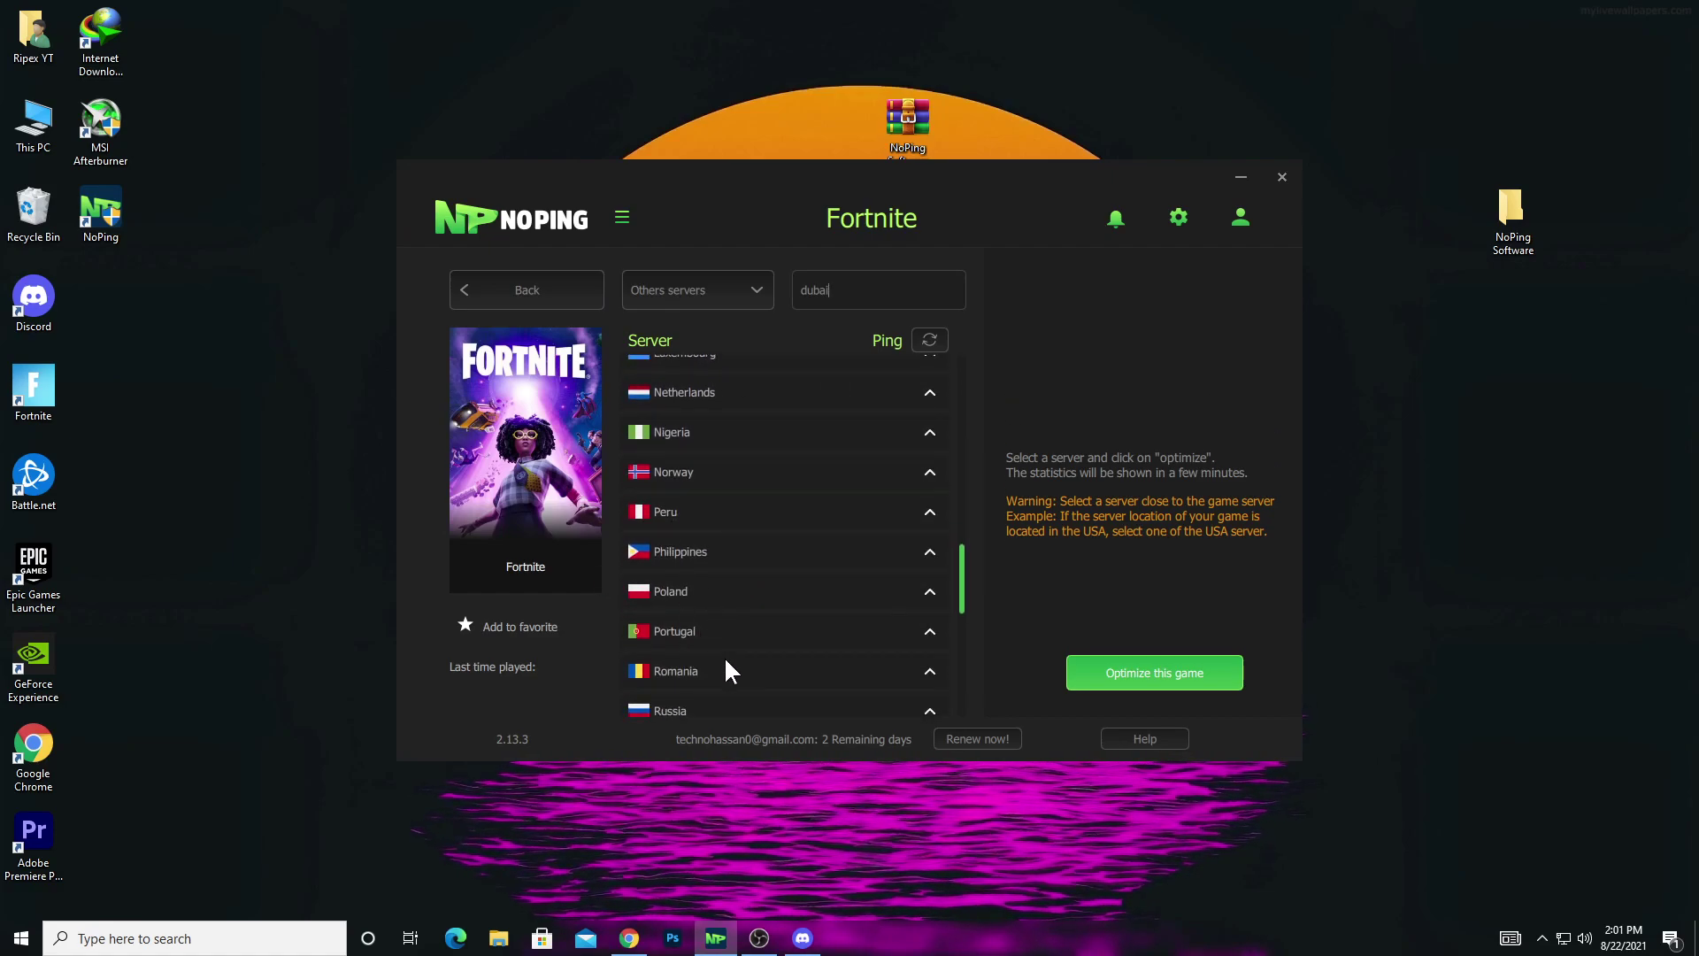
scroll(726, 659, down, 6)
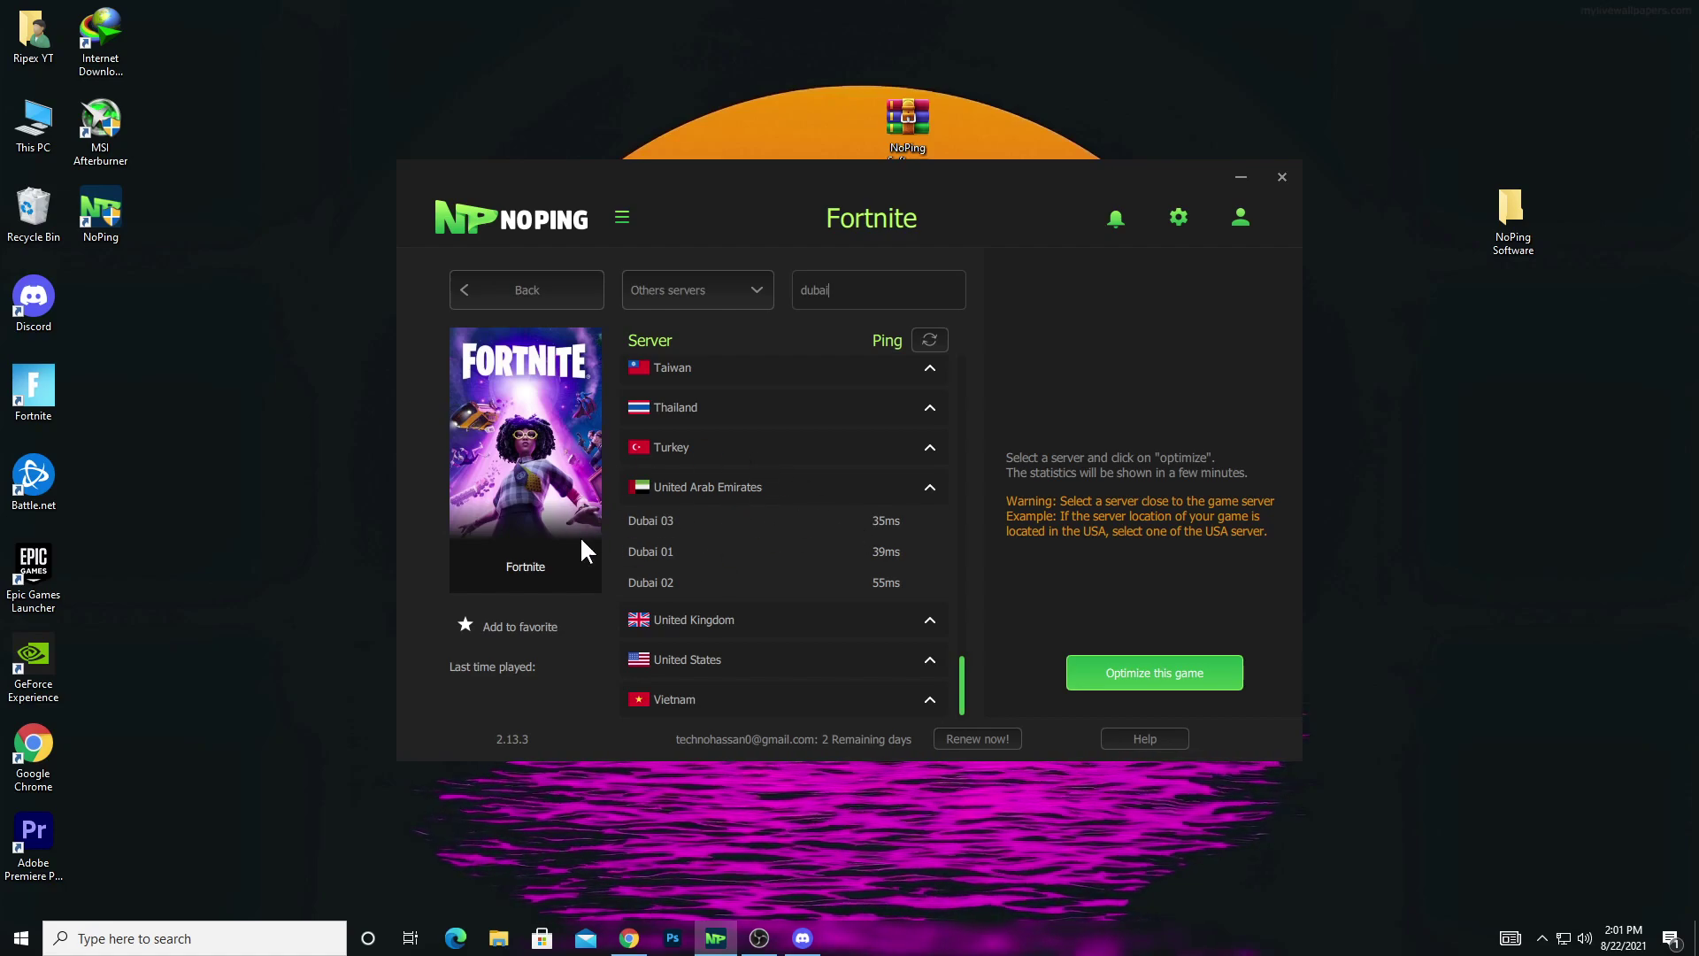
click(650, 517)
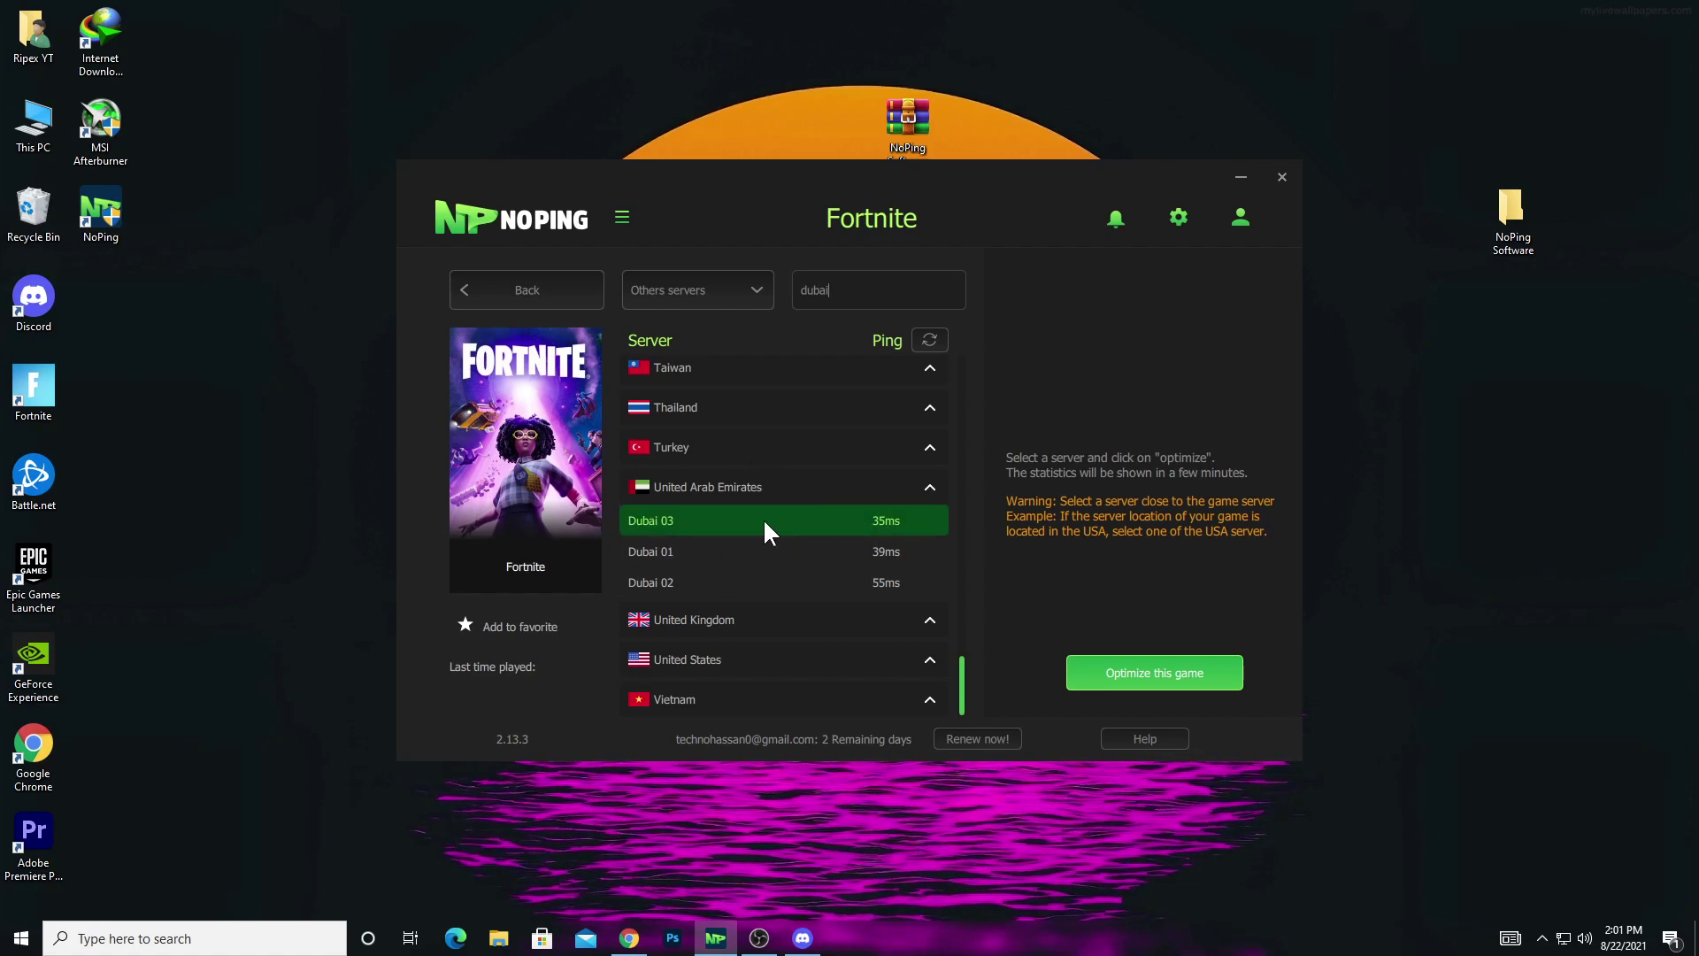
click(1144, 679)
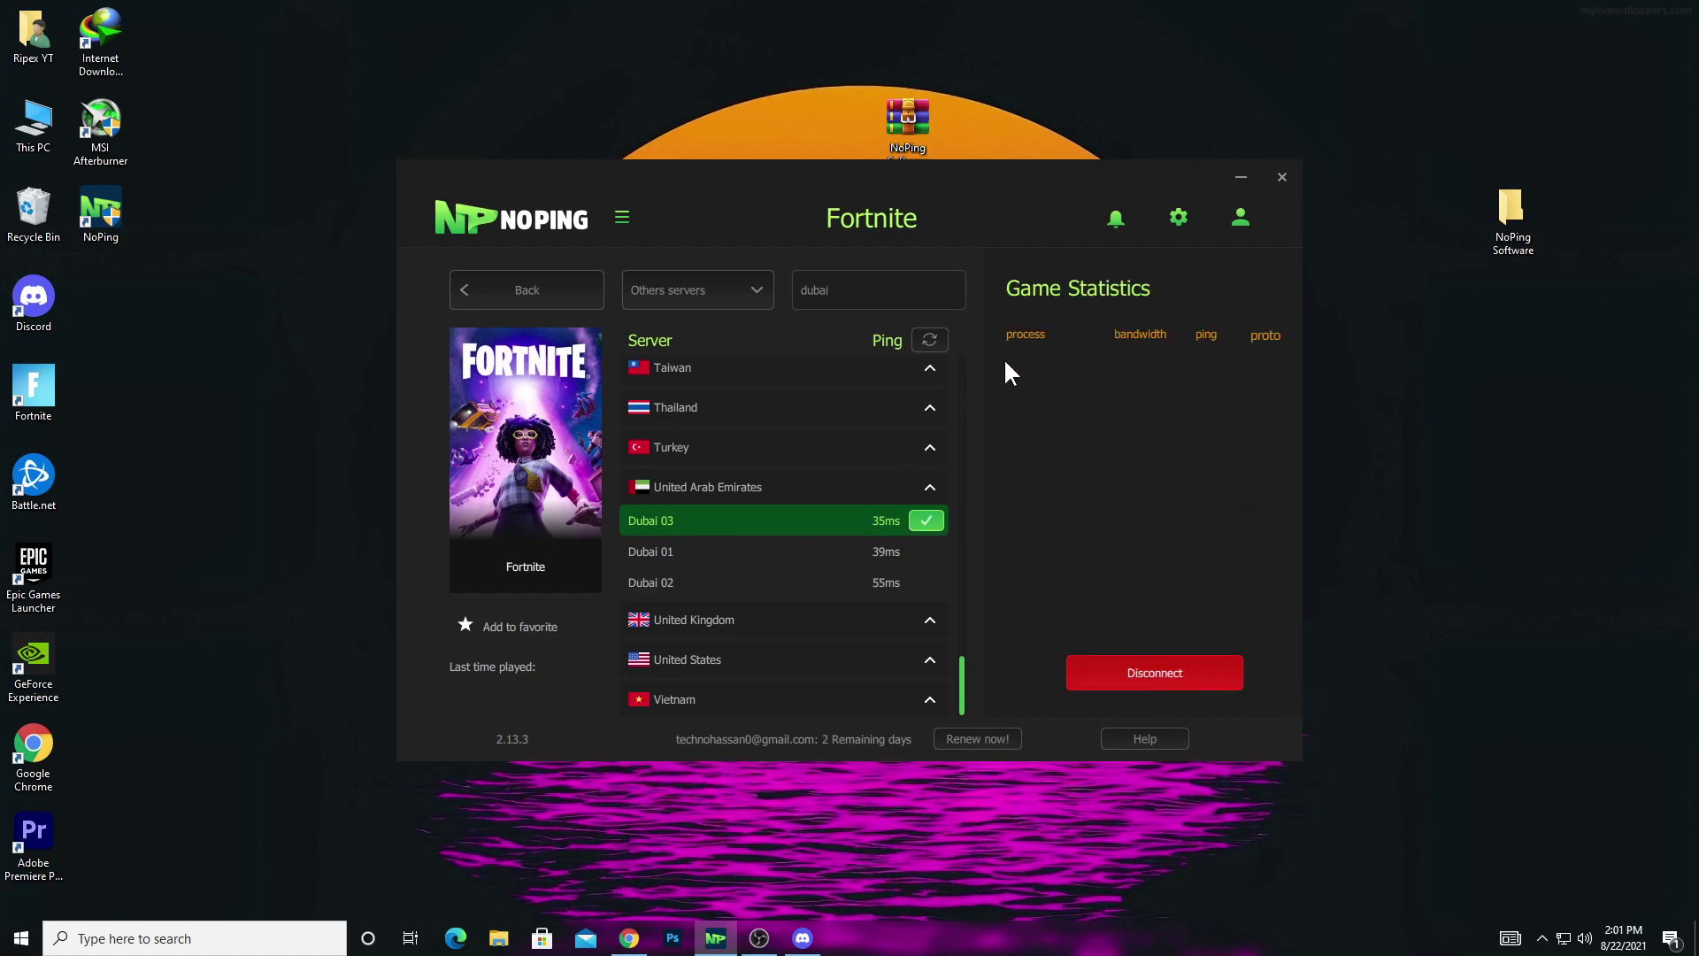